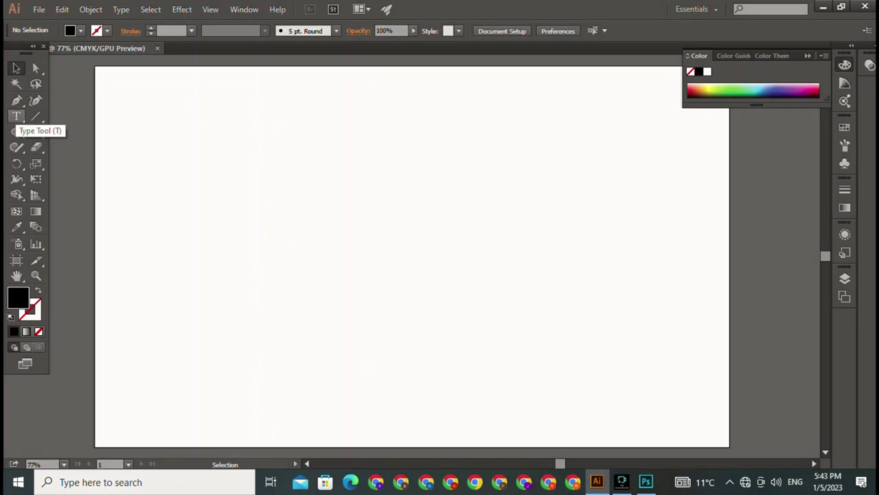
Step: Draw a tall, narrow black triangle with the Pen tool, closing the path at its top point
{"action": "left_click", "coordinate": [17, 100]}
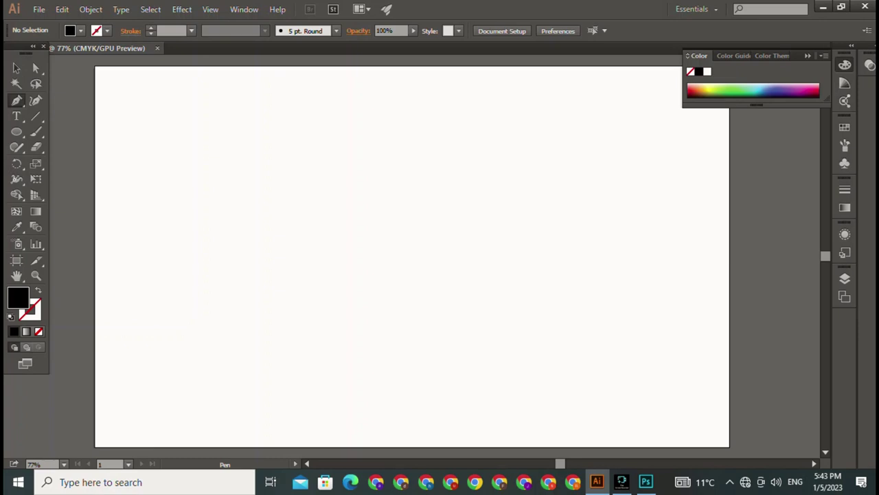
{"action": "left_click", "coordinate": [337, 125]}
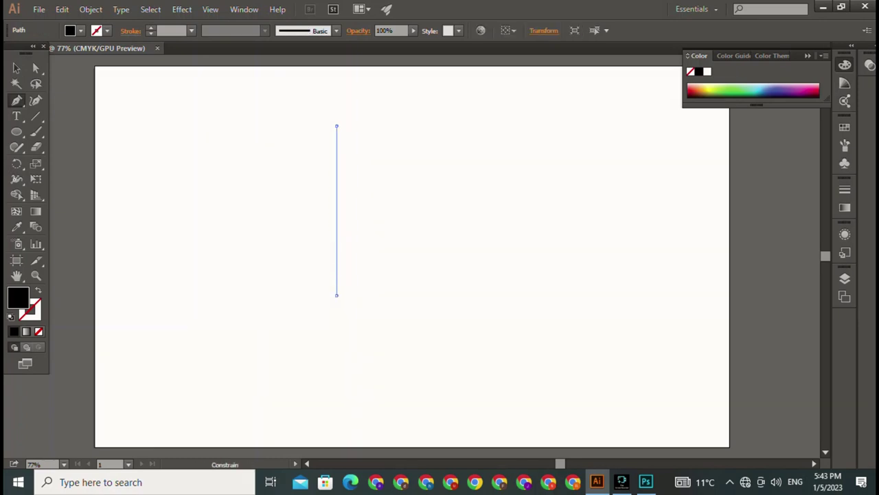
{"action": "left_click", "coordinate": [337, 295]}
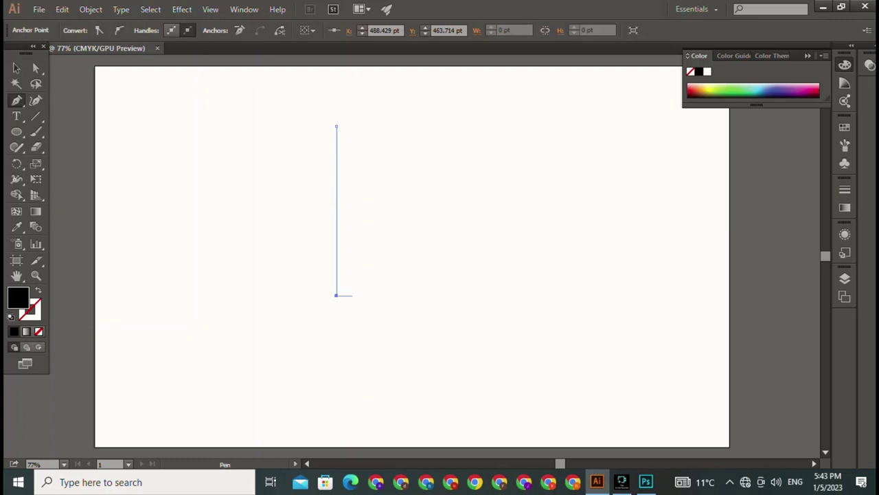
{"action": "left_click", "coordinate": [352, 295]}
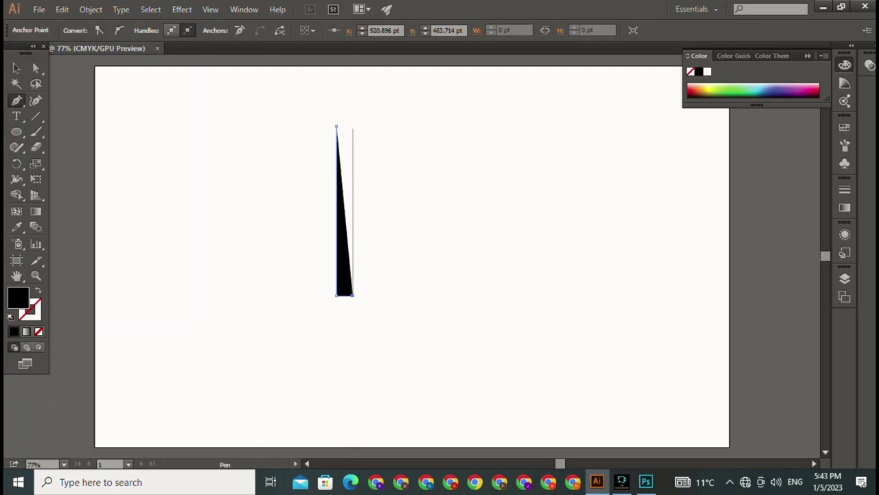
{"action": "left_click", "coordinate": [336, 126]}
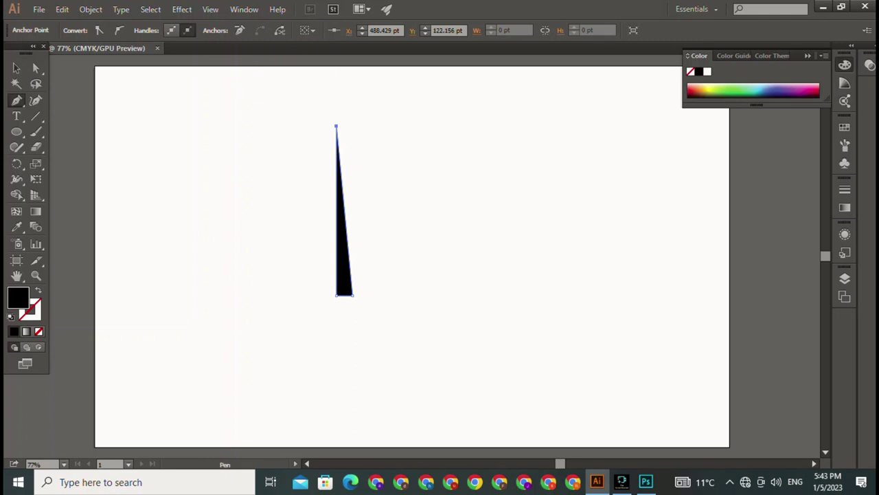
{"action": "left_click", "coordinate": [16, 67]}
{"action": "key", "text": "ctrl+shift+a"}
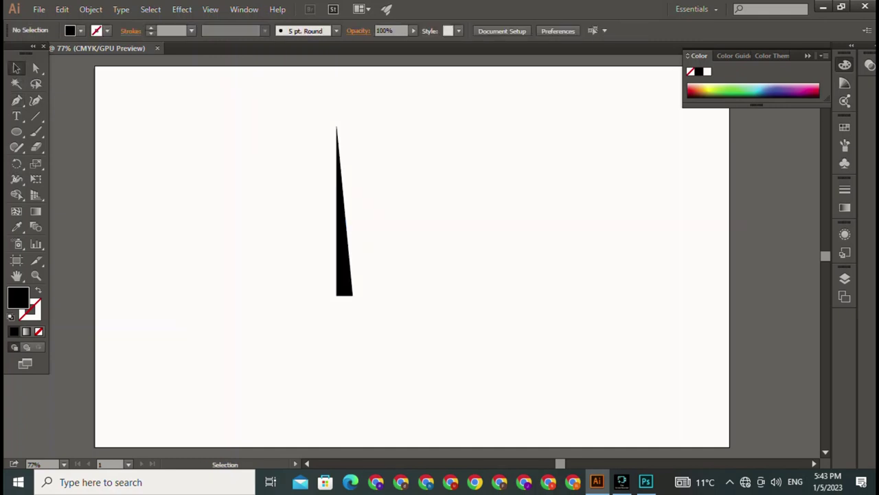
Step: Tilt the triangle slightly and shift it a little right and down
{"action": "key", "text": "ctrl+a"}
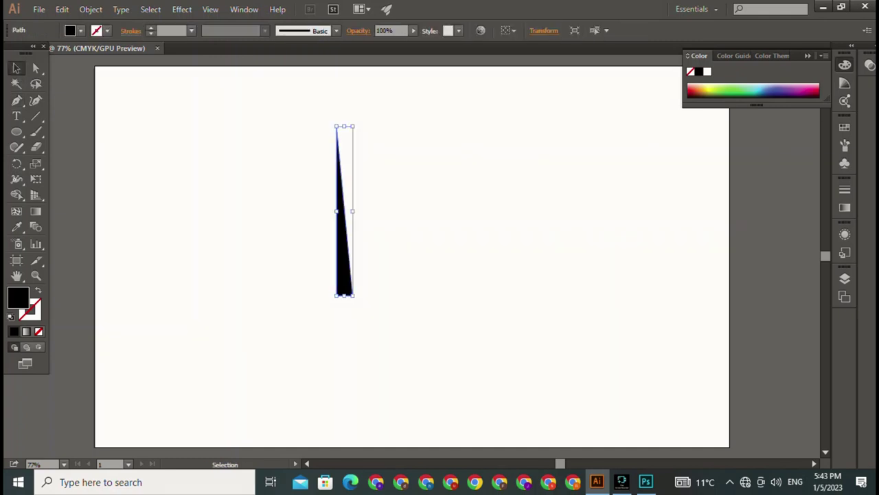
{"action": "key", "text": "ctrl+shift+b"}
{"action": "left_click_drag", "start_coordinate": [330, 120], "coordinate": [398, 136]}
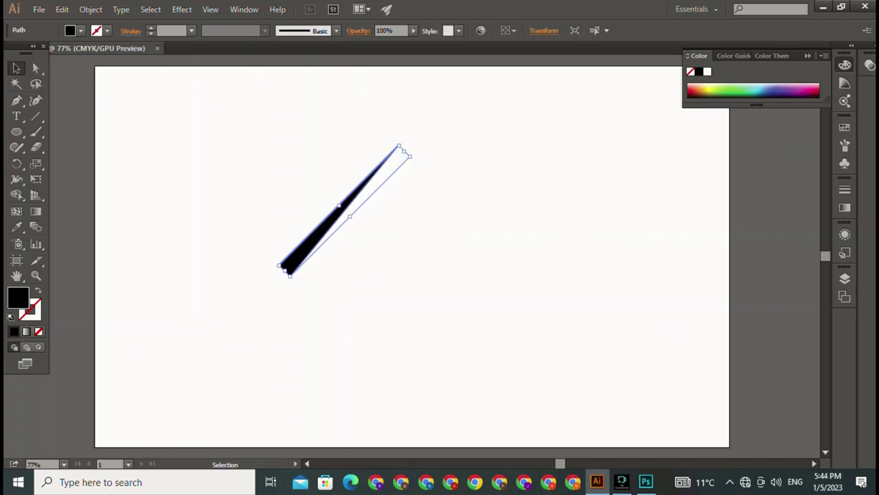
{"action": "left_click_drag", "start_coordinate": [405, 151], "coordinate": [367, 130]}
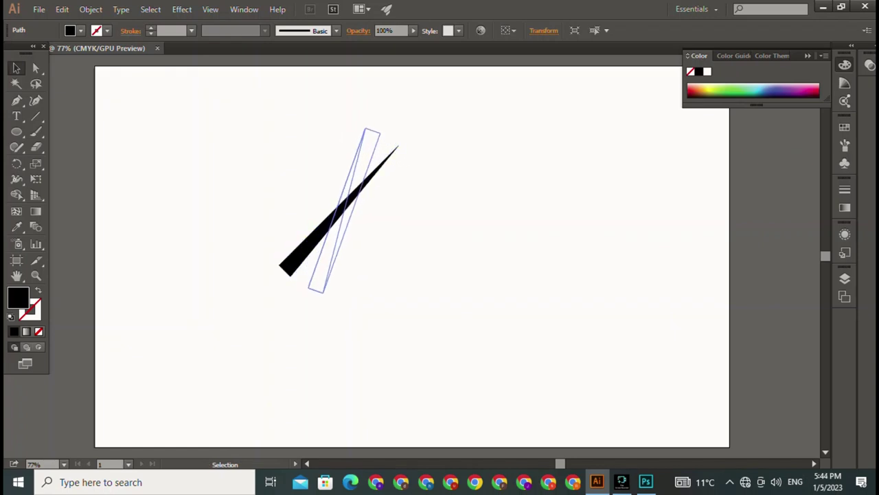
{"action": "key", "text": "ctrl+shift+a"}
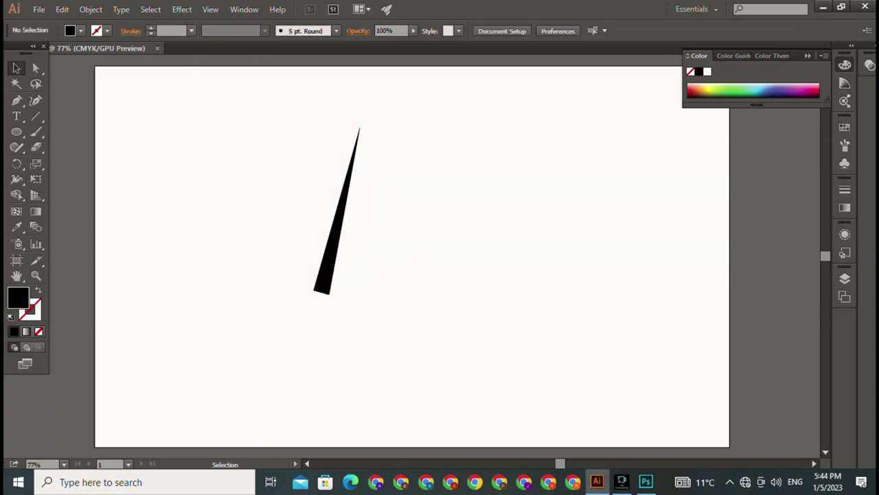
{"action": "key", "text": "ctrl+a"}
{"action": "left_click_drag", "start_coordinate": [343, 213], "coordinate": [357, 234]}
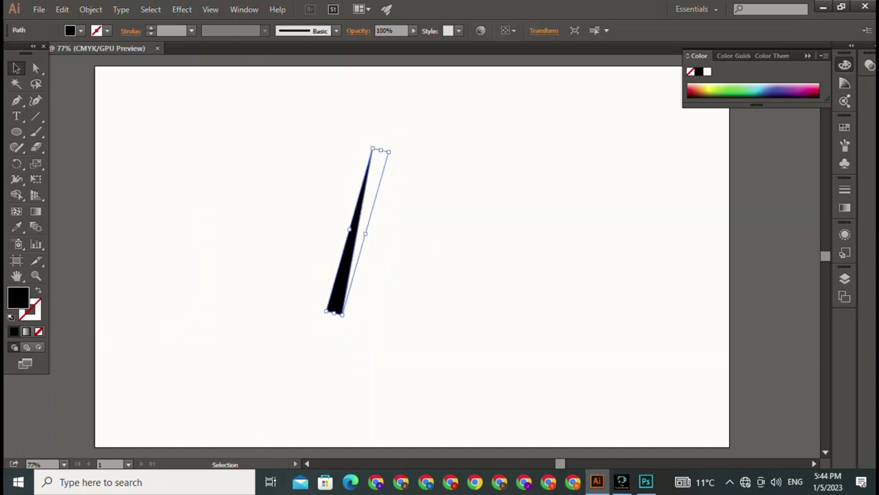
{"action": "key", "text": "ctrl+shift+a"}
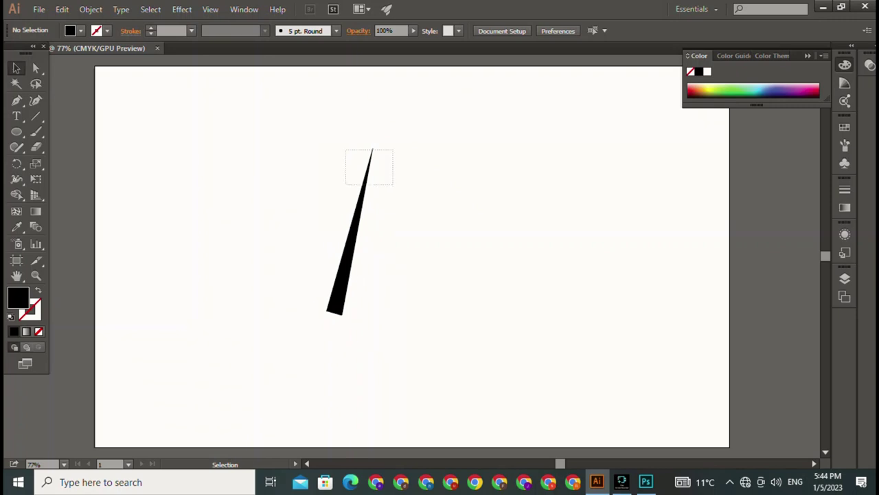
Step: Rotate the triangle closer to vertical and duplicate it just to its right
{"action": "left_click_drag", "start_coordinate": [346, 149], "coordinate": [393, 184]}
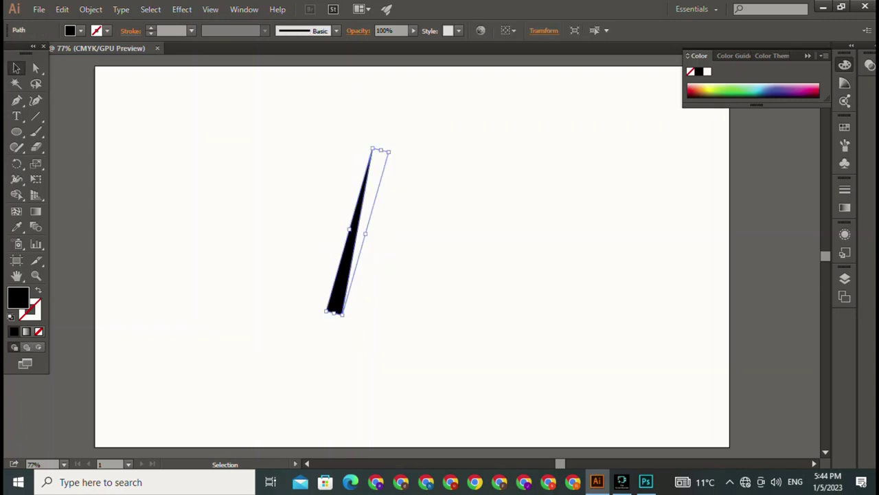
{"action": "left_click_drag", "start_coordinate": [328, 311], "coordinate": [336, 313]}
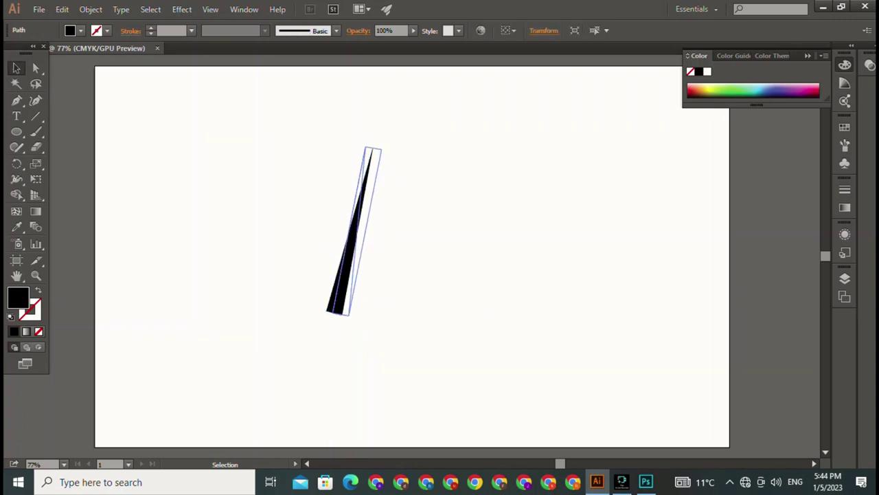
{"action": "key", "text": "ctrl+shift+a"}
{"action": "key", "text": "ctrl+z"}
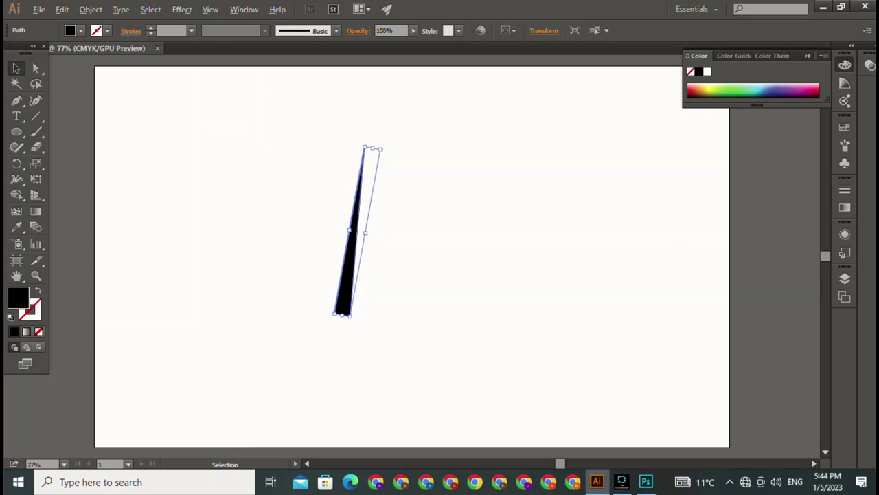
{"action": "left_click_drag", "start_coordinate": [352, 248], "coordinate": [374, 251]}
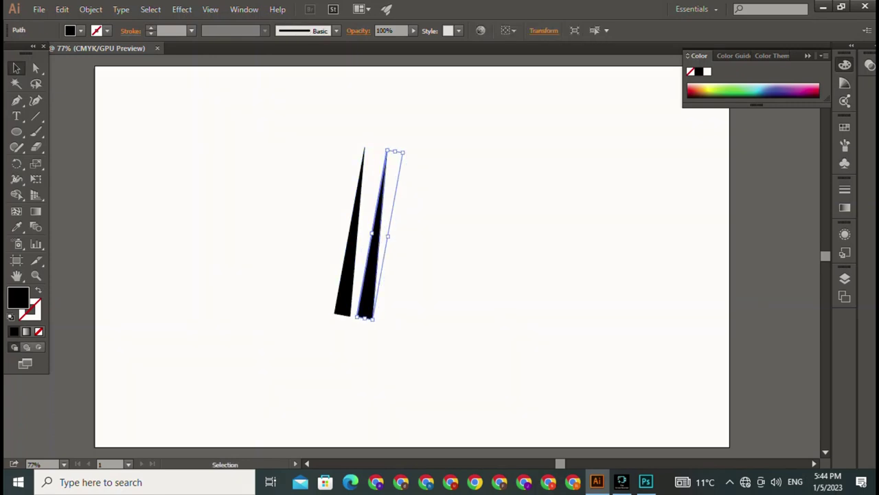
Step: Reflect the copied leg across the vertical axis
{"action": "right_click", "coordinate": [382, 231]}
{"action": "mouse_move", "coordinate": [421, 399]}
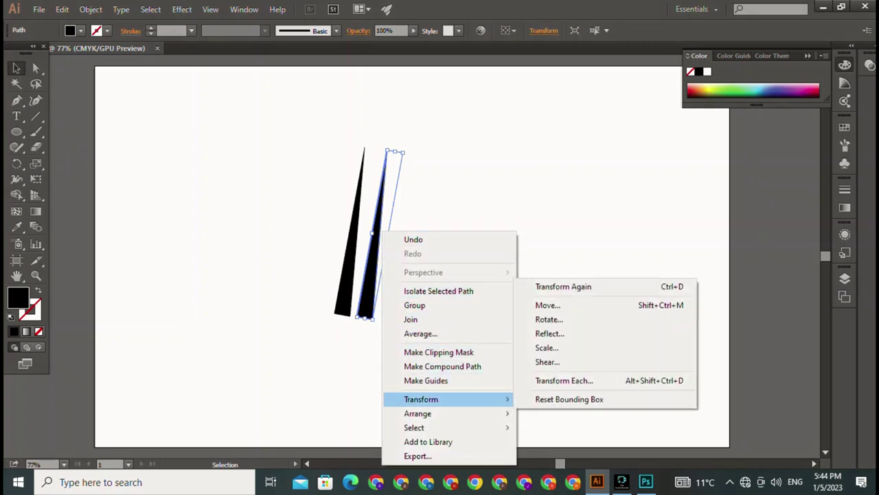
{"action": "left_click", "coordinate": [549, 333]}
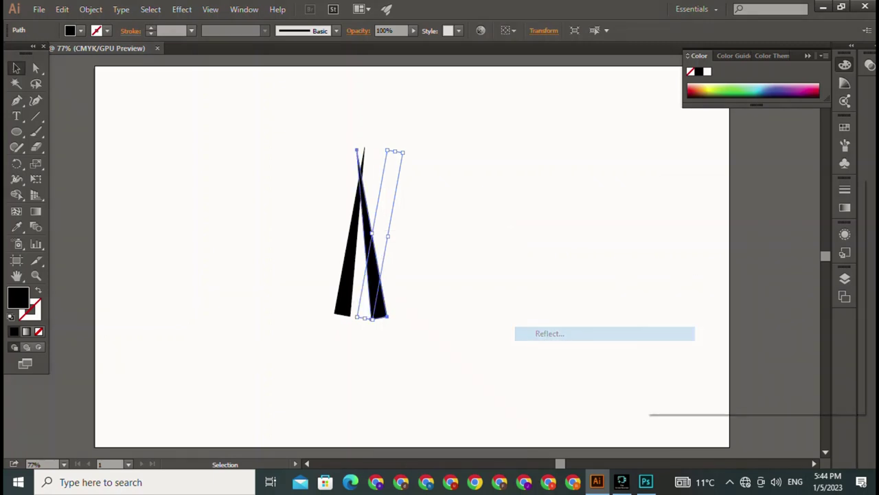
{"action": "left_click", "coordinate": [758, 381]}
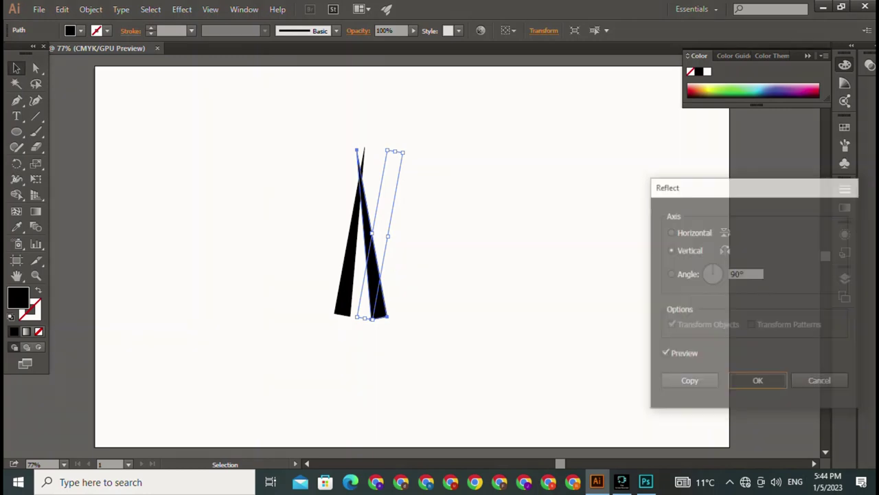
{"action": "key", "text": "ctrl+shift+a"}
Step: Move the mirrored leg up so its tip meets the left leg's tip
{"action": "left_click_drag", "start_coordinate": [374, 274], "coordinate": [380, 277]}
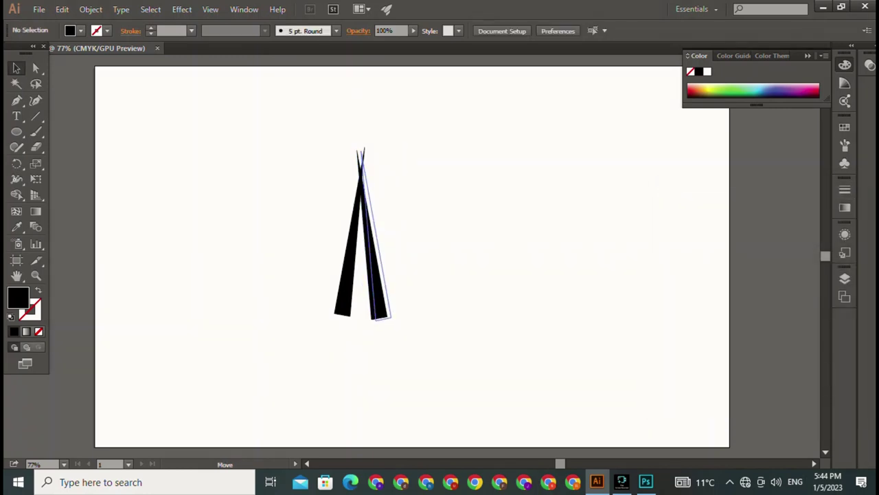
{"action": "key", "text": "Up"}
{"action": "key", "text": "Up"}
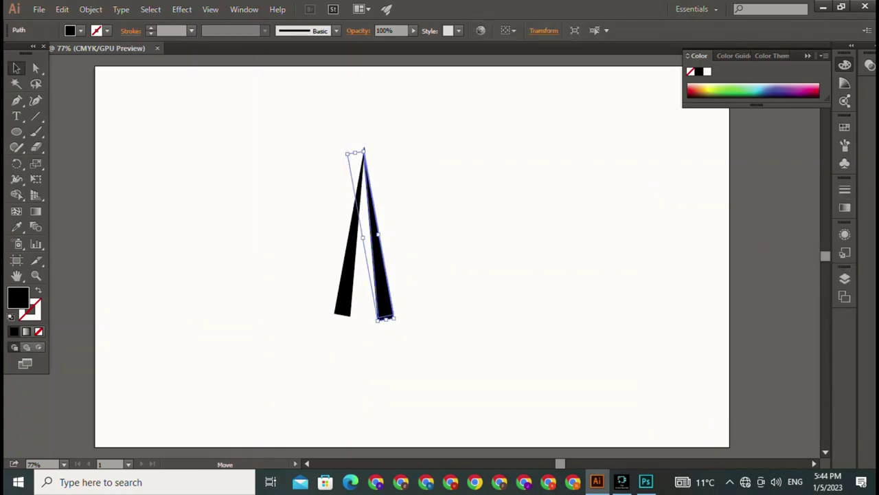
{"action": "key", "text": "Up"}
{"action": "key", "text": "Up"}
{"action": "key", "text": "ctrl+shift+a"}
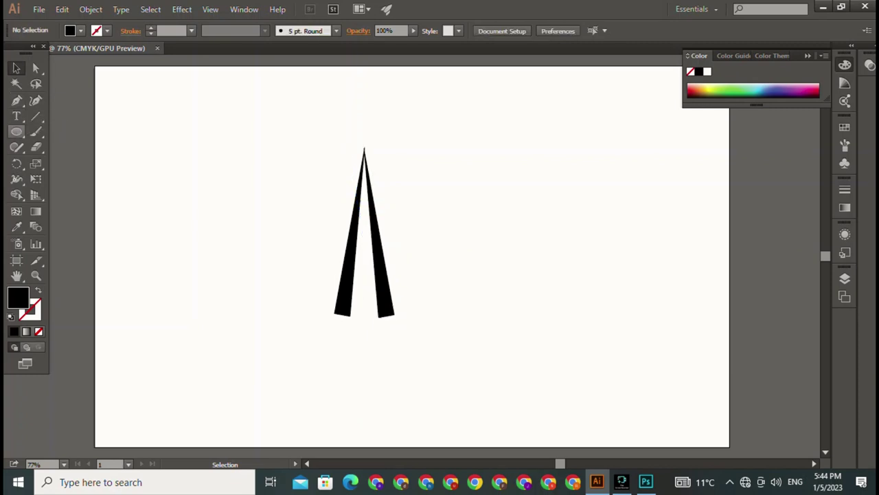
Step: Draw a thin rectangular bar at the upper left of the artboard
{"action": "left_click_drag", "start_coordinate": [16, 131], "coordinate": [69, 130]}
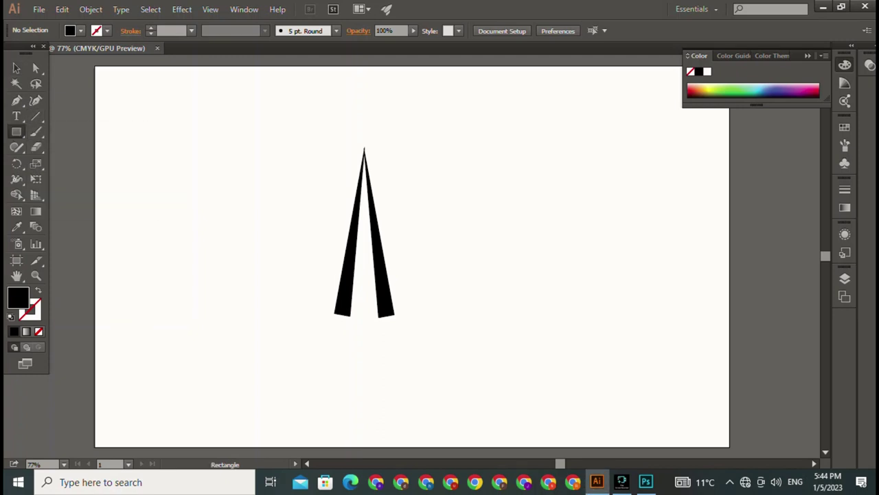
{"action": "left_click_drag", "start_coordinate": [179, 127], "coordinate": [231, 131]}
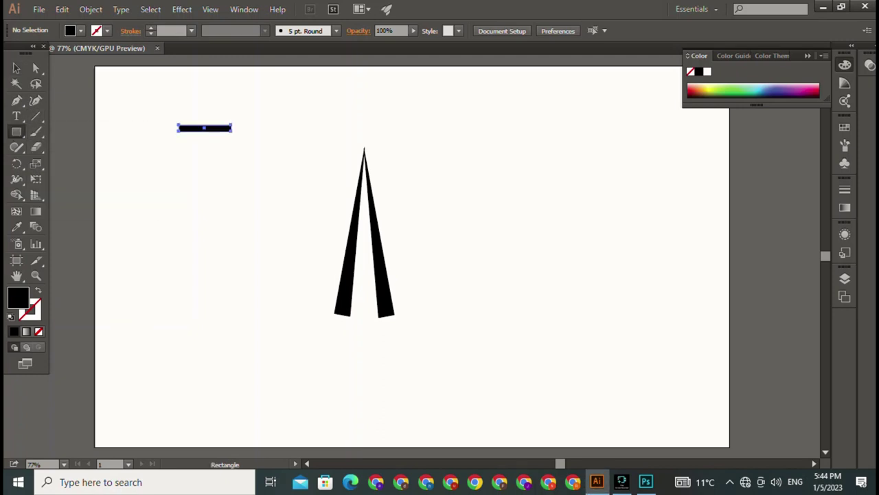
{"action": "key", "text": "v"}
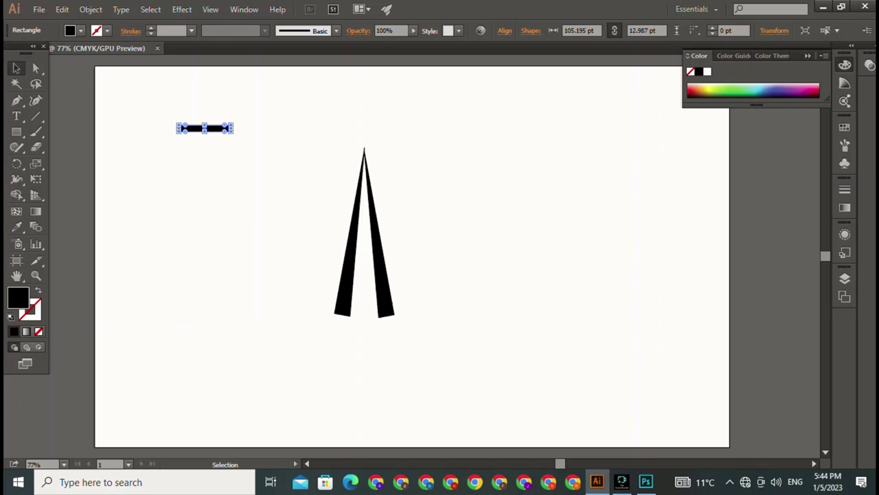
{"action": "key", "text": "ctrl+shift+a"}
Step: Fit the bar between the legs as a crossbar about 75 pt wide
{"action": "left_click_drag", "start_coordinate": [205, 128], "coordinate": [369, 253]}
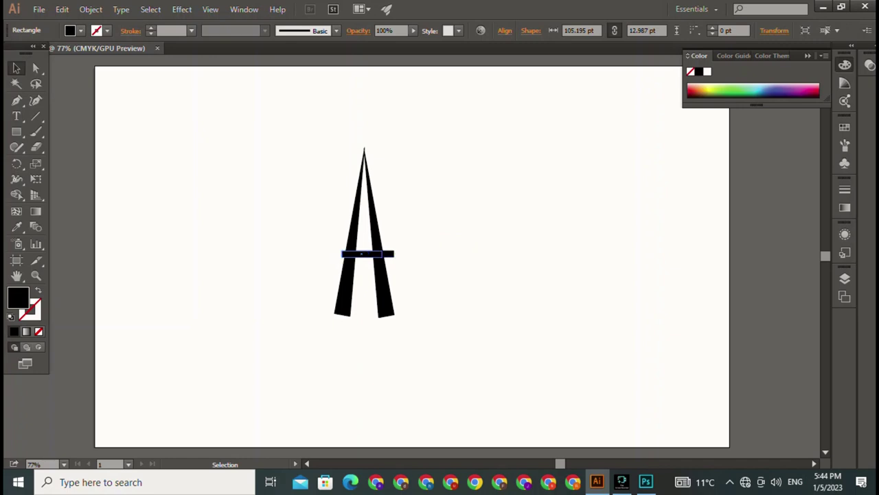
{"action": "left_click_drag", "start_coordinate": [395, 254], "coordinate": [384, 249]}
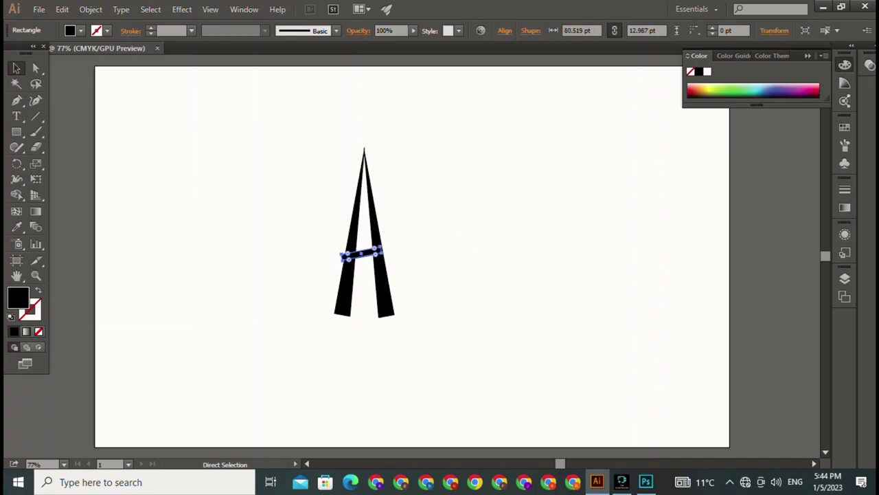
{"action": "key", "text": "ctrl+z"}
{"action": "left_click_drag", "start_coordinate": [362, 254], "coordinate": [364, 255]}
{"action": "key", "text": "ctrl+shift+a"}
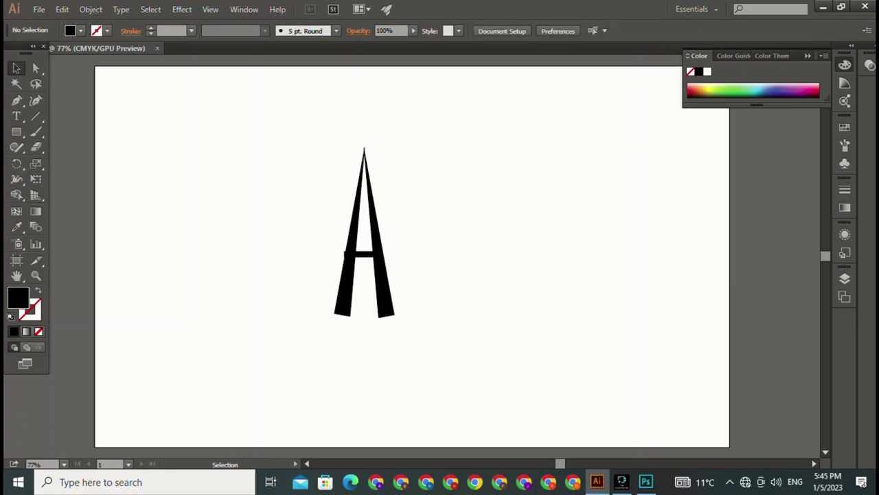
{"action": "left_click", "coordinate": [363, 255]}
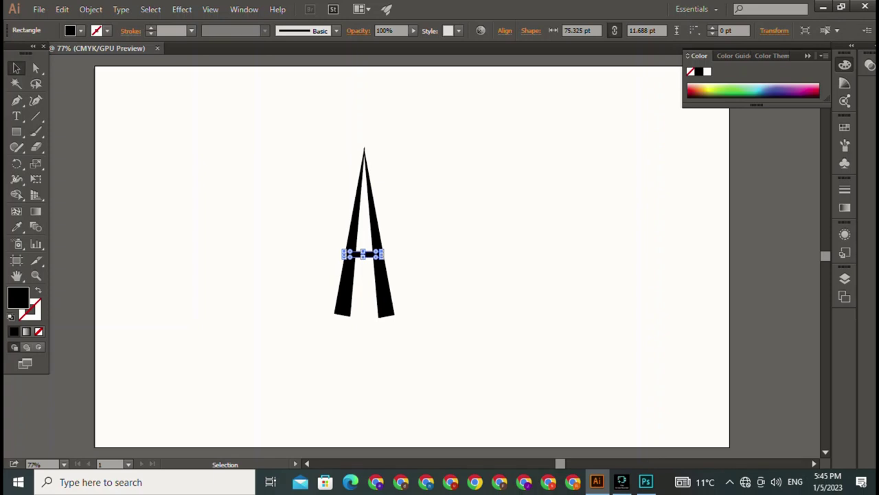
{"action": "left_click_drag", "start_coordinate": [362, 254], "coordinate": [363, 252]}
{"action": "key", "text": "ctrl+shift+a"}
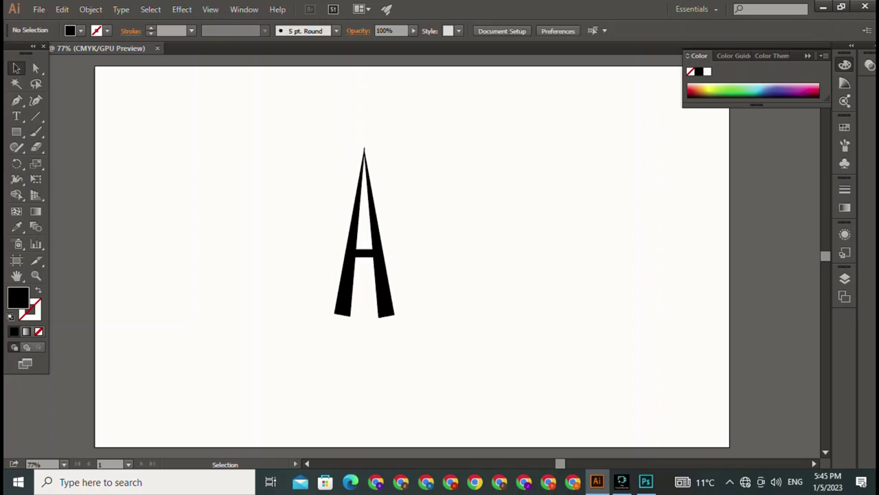
Step: Round the A's top anchor into a 1.51 pt live corner
{"action": "left_click", "coordinate": [368, 161]}
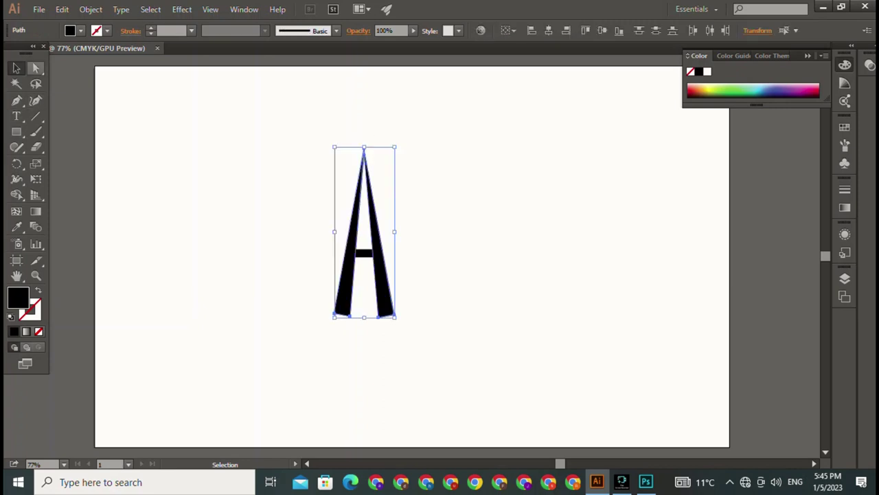
{"action": "left_click", "coordinate": [35, 68]}
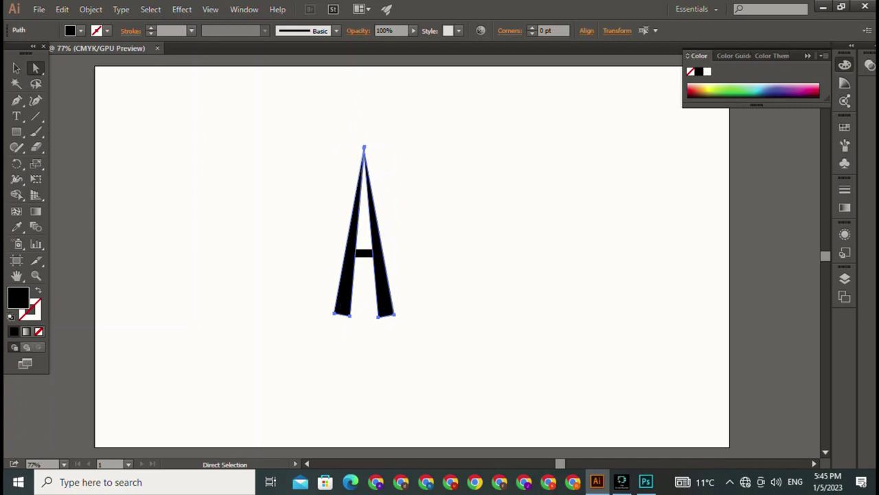
{"action": "mouse_move", "coordinate": [343, 129]}
{"action": "left_mouse_down"}
{"action": "mouse_move", "coordinate": [369, 158]}
{"action": "mouse_move", "coordinate": [364, 184]}
{"action": "left_mouse_up"}
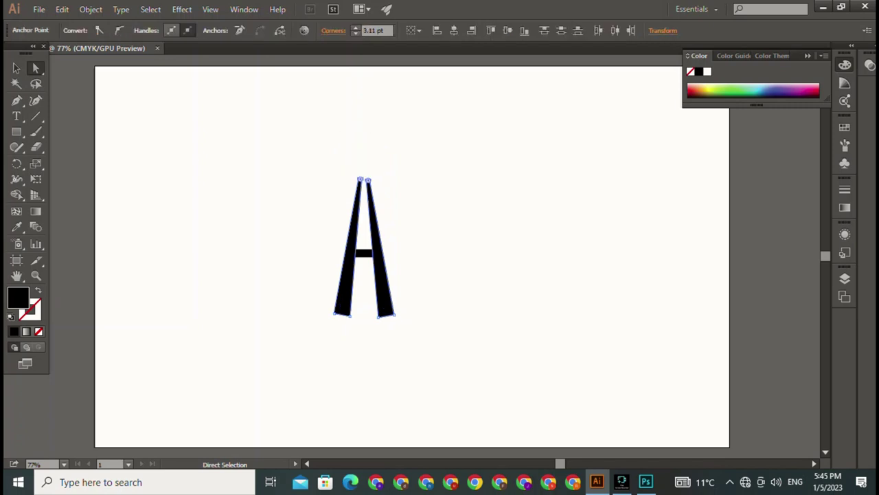
{"action": "key", "text": "ctrl+shift+a"}
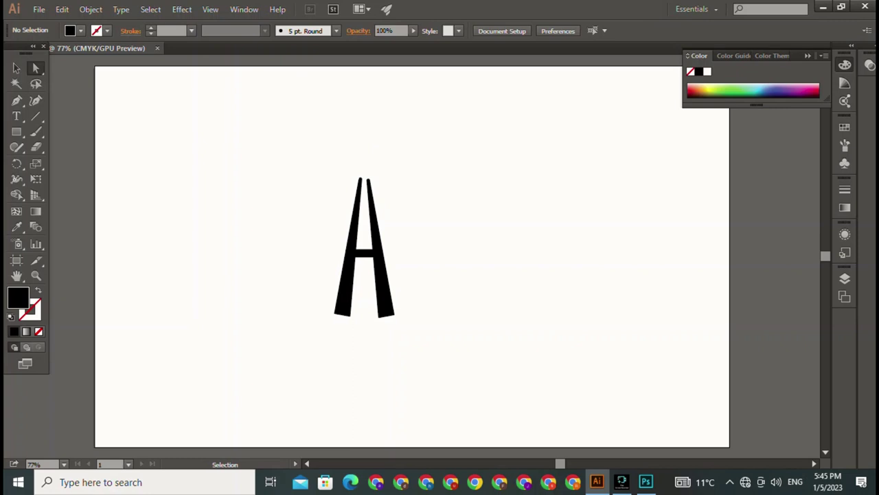
{"action": "key", "text": "ctrl+z"}
{"action": "key", "text": "ctrl+z"}
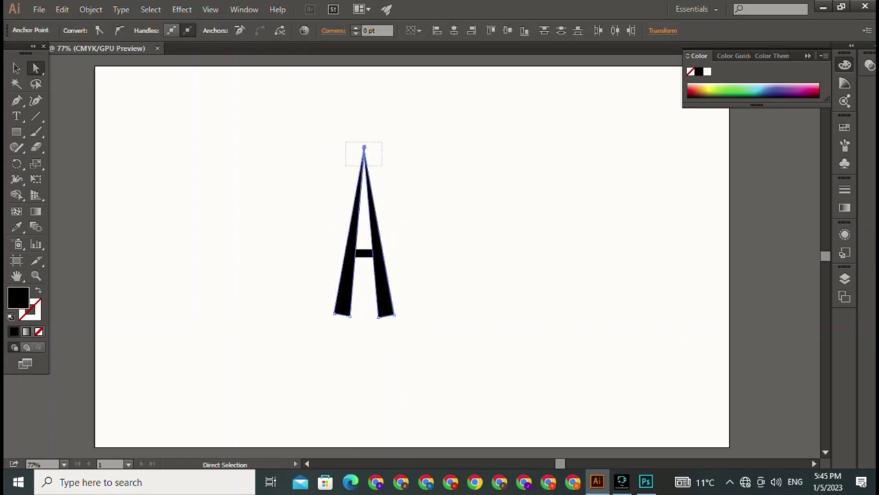
{"action": "left_click", "coordinate": [365, 147]}
{"action": "left_click_drag", "start_coordinate": [364, 160], "coordinate": [363, 166]}
{"action": "key", "text": "ctrl+z"}
{"action": "key", "text": "ctrl+z"}
{"action": "left_click_drag", "start_coordinate": [364, 160], "coordinate": [364, 165]}
{"action": "key", "text": "ctrl+shift+a"}
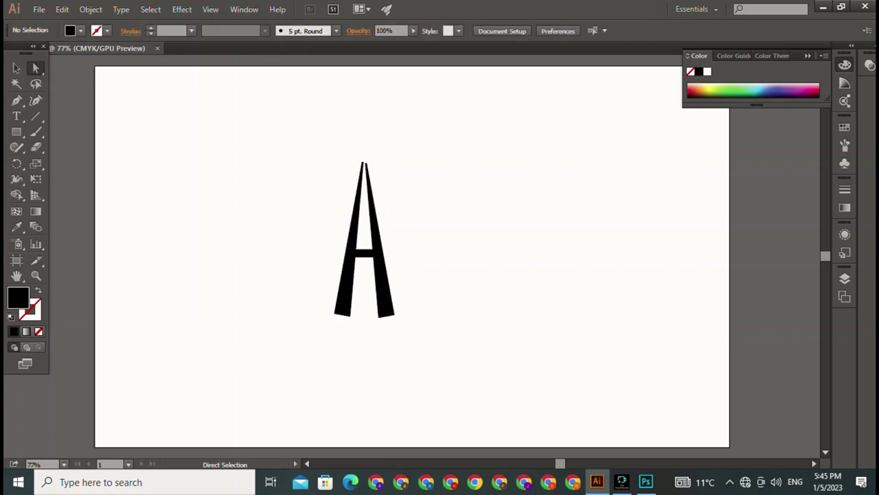
{"action": "key", "text": "v"}
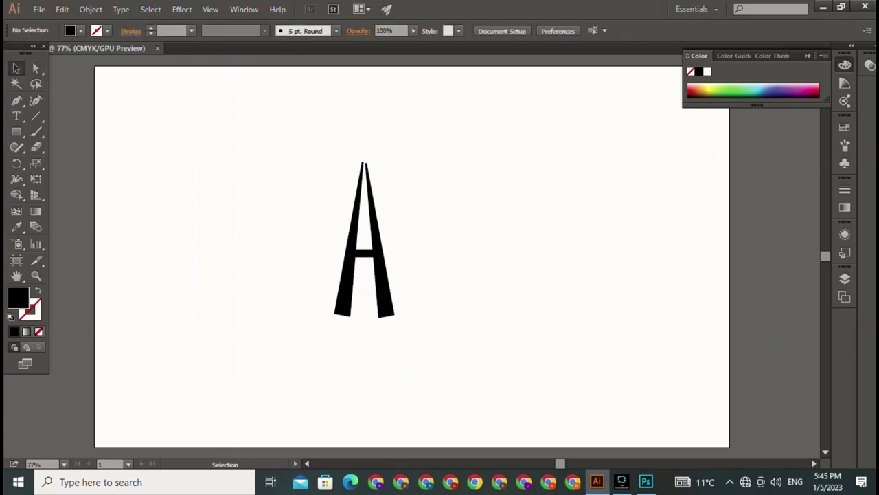
Step: Add 'DIL' text in Home Christmas Regular, scaled to about 124 pt, right of the A
{"action": "left_click", "coordinate": [17, 116]}
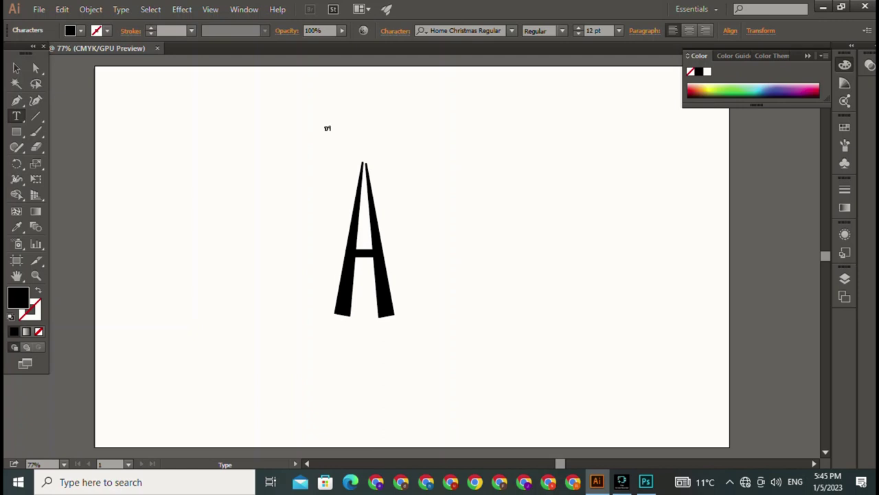
{"action": "left_click", "coordinate": [328, 128]}
{"action": "key", "text": "Escape"}
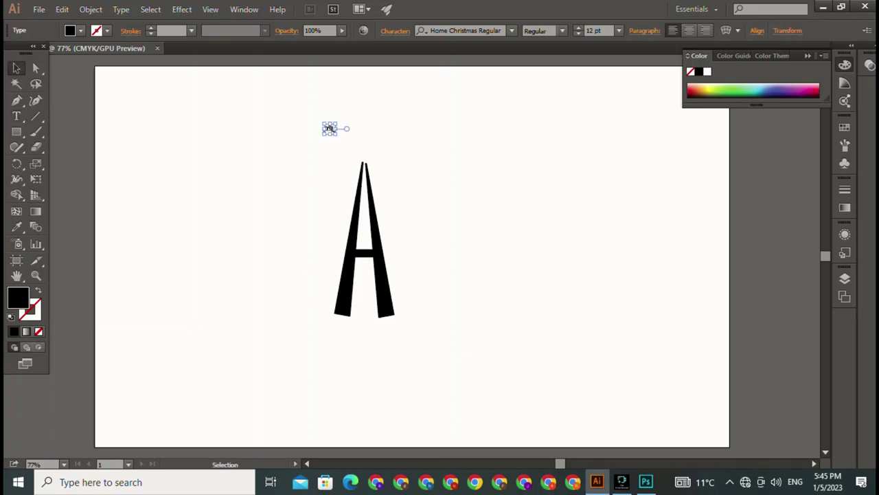
{"action": "left_click_drag", "start_coordinate": [337, 135], "coordinate": [438, 210]}
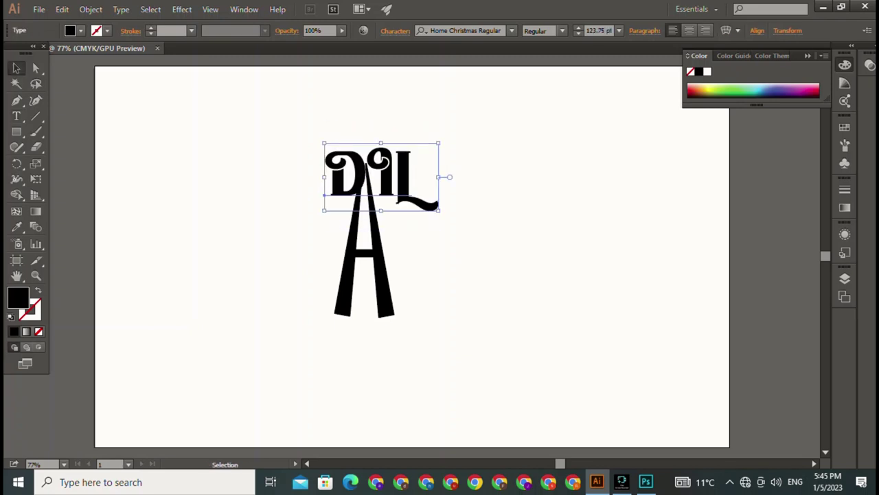
{"action": "left_click_drag", "start_coordinate": [381, 176], "coordinate": [629, 246]}
Step: Draw a long thin black bar from the A's crossbar extending right toward DIL
{"action": "key", "text": "t"}
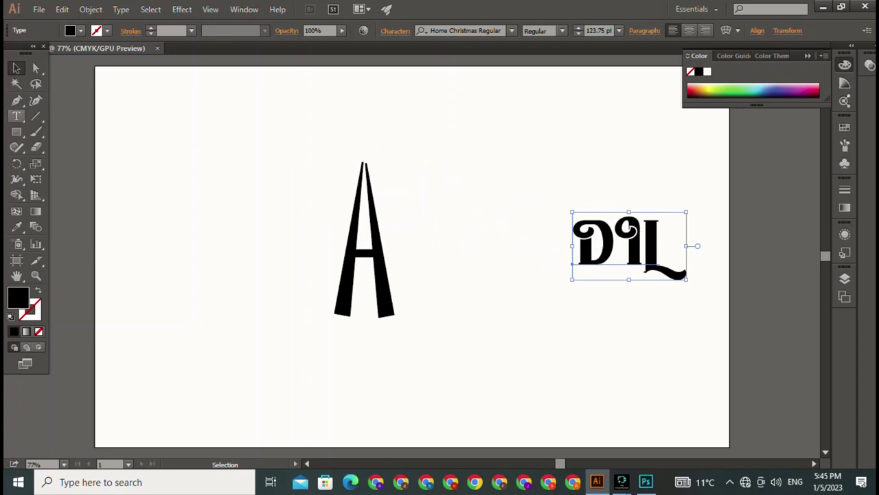
{"action": "key", "text": "m"}
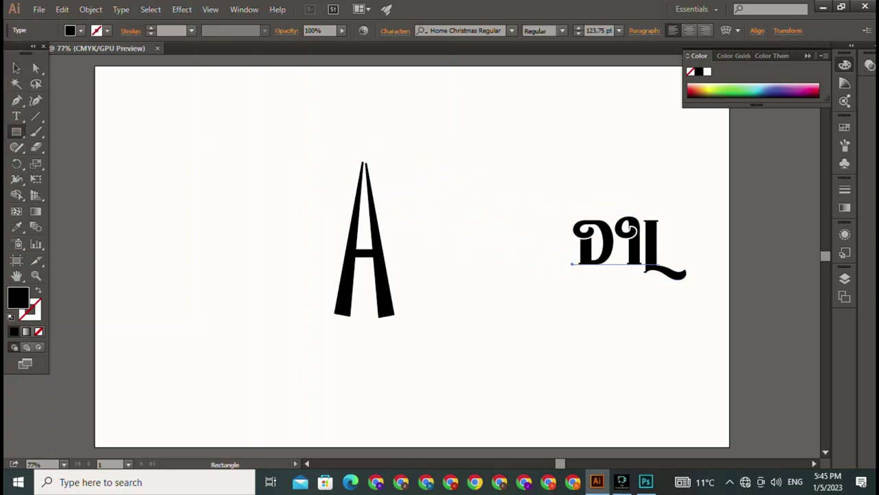
{"action": "left_click_drag", "start_coordinate": [330, 250], "coordinate": [485, 257]}
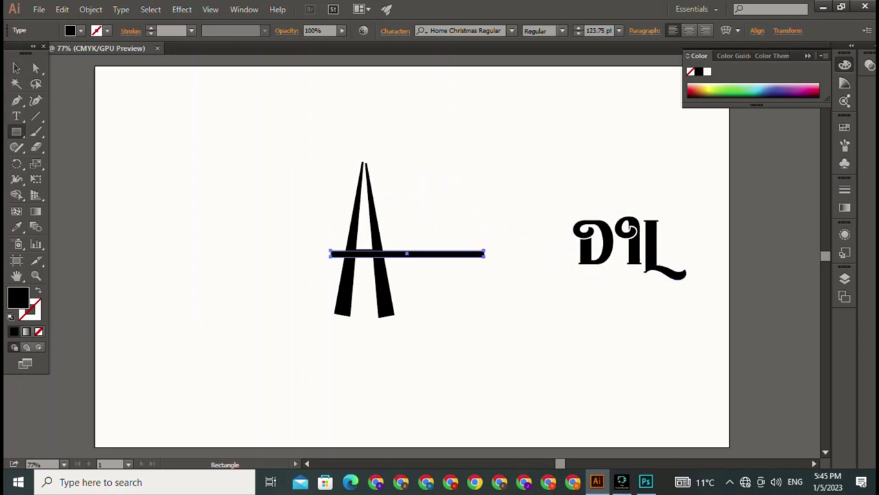
{"action": "left_click_drag", "start_coordinate": [330, 253], "coordinate": [350, 254]}
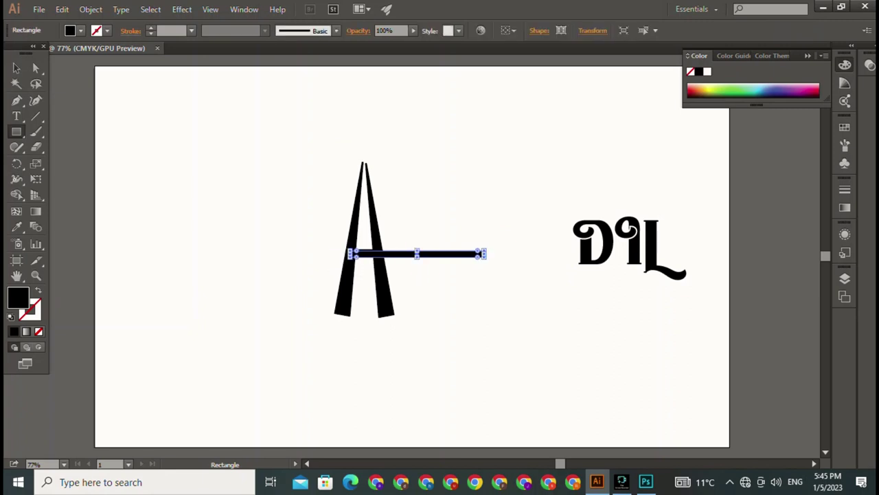
{"action": "key", "text": "v"}
{"action": "key", "text": "ctrl+shift+a"}
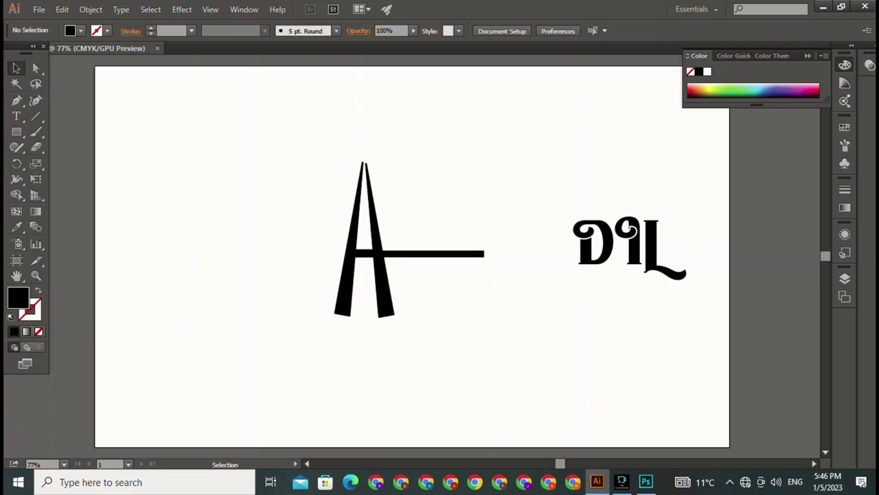
Step: Position the DIL text so it sits on the A's long bar
{"action": "left_click_drag", "start_coordinate": [574, 264], "coordinate": [399, 243]}
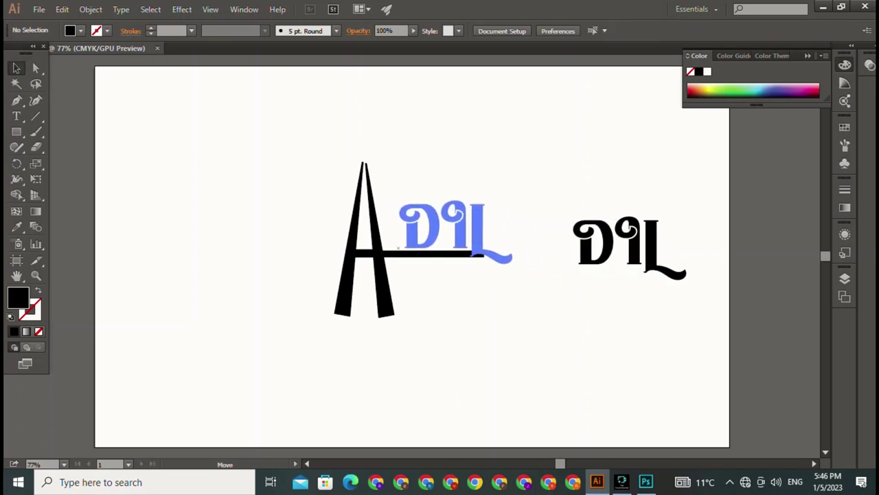
{"action": "left_click_drag", "start_coordinate": [398, 243], "coordinate": [399, 249]}
{"action": "key", "text": "ctrl+shift+a"}
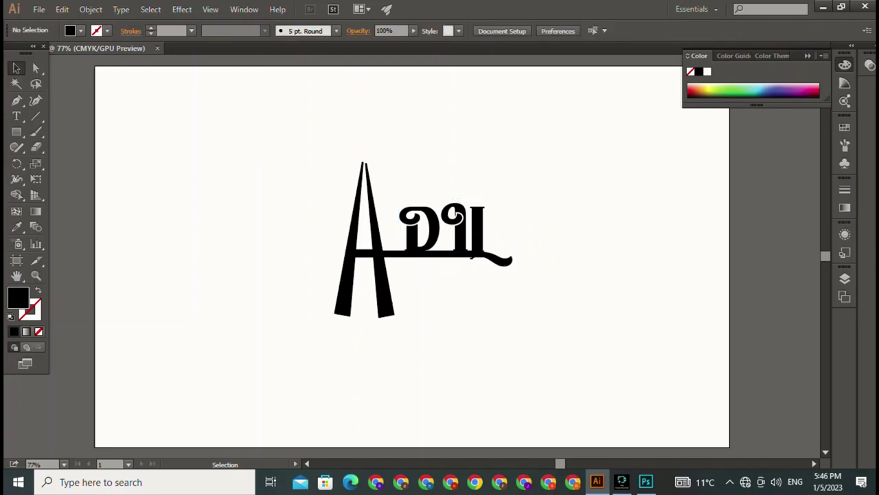
{"action": "left_click_drag", "start_coordinate": [470, 256], "coordinate": [417, 246]}
{"action": "key", "text": "ctrl+shift+a"}
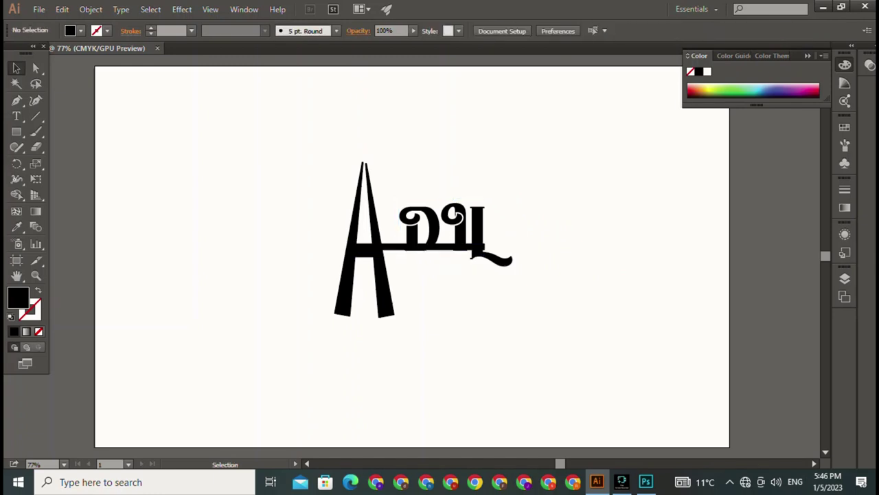
{"action": "key", "text": "a"}
{"action": "key", "text": "ctrl+z"}
{"action": "key", "text": "ctrl+shift+a"}
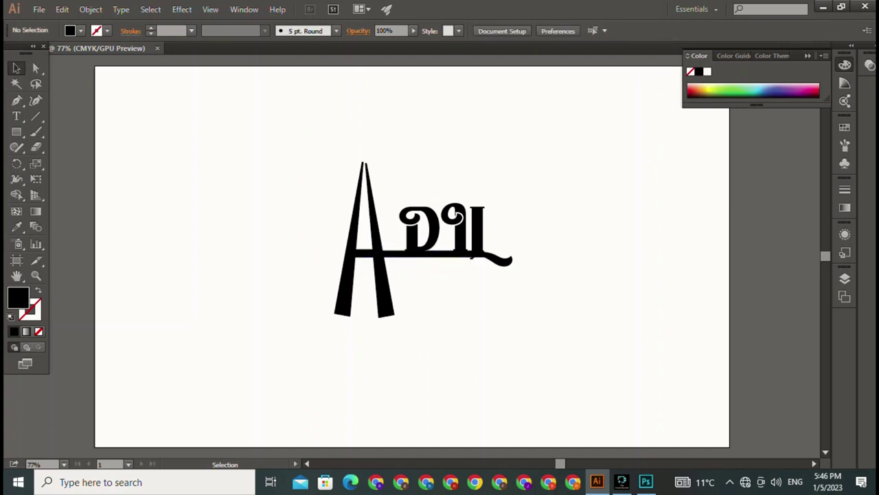
{"action": "left_click_drag", "start_coordinate": [439, 226], "coordinate": [441, 221]}
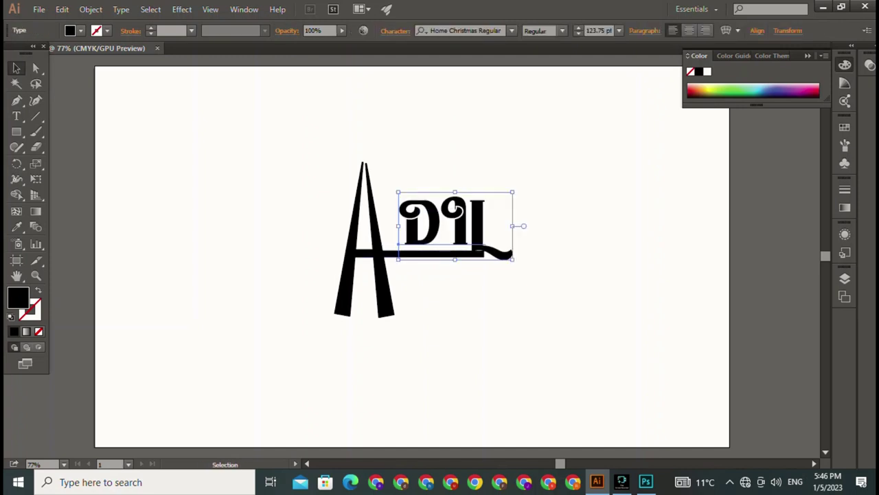
{"action": "key", "text": "ctrl+shift+a"}
Step: Delete the final L so the text reads DI, resting on the bar
{"action": "key", "text": "t"}
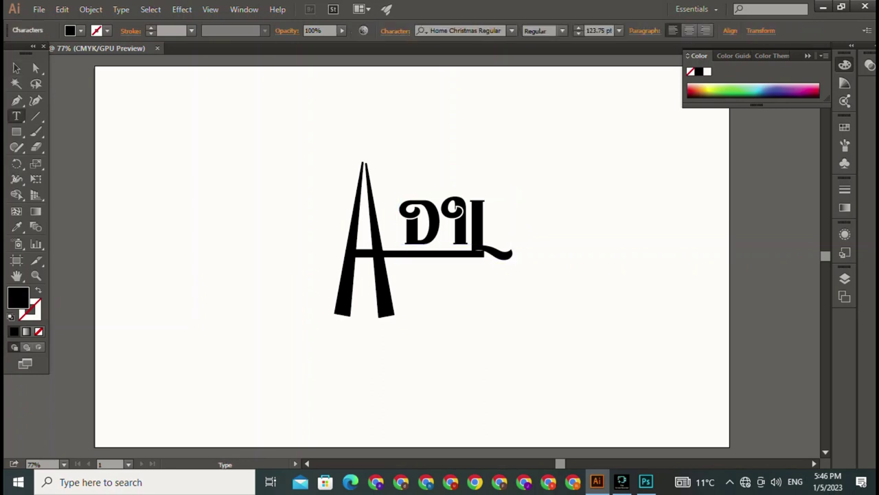
{"action": "left_click", "coordinate": [486, 225]}
{"action": "key", "text": "BackSpace"}
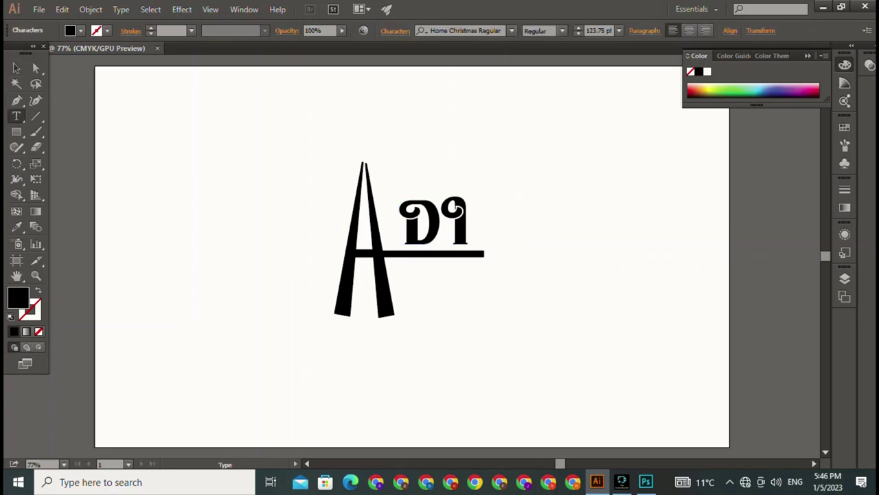
{"action": "key", "text": "Escape"}
{"action": "key", "text": "ctrl+shift+a"}
{"action": "left_click_drag", "start_coordinate": [433, 223], "coordinate": [417, 230]}
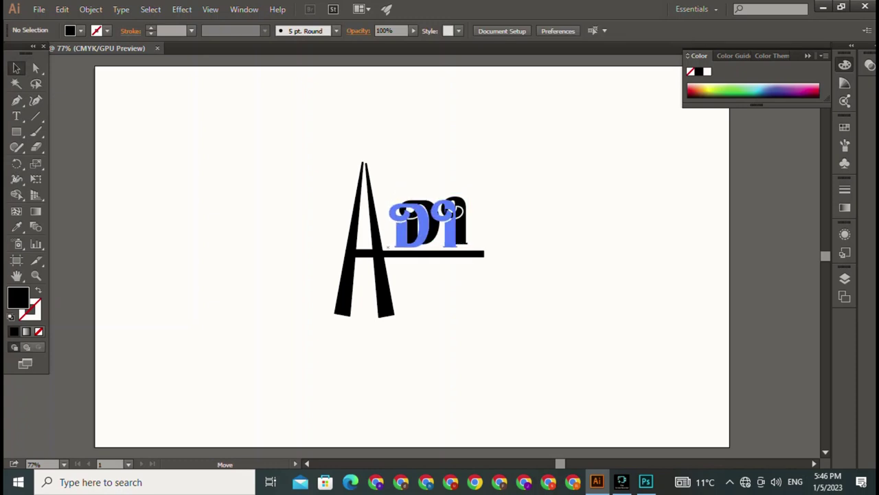
{"action": "key", "text": "ctrl+shift+a"}
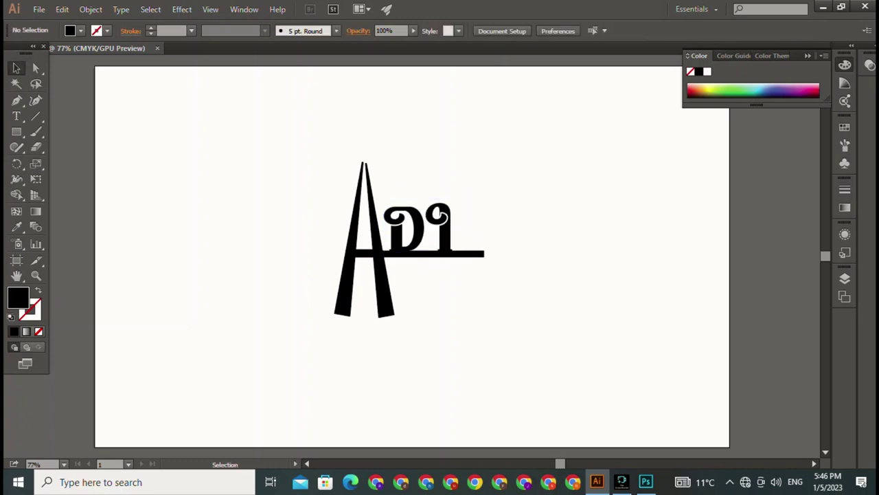
{"action": "key", "text": "t"}
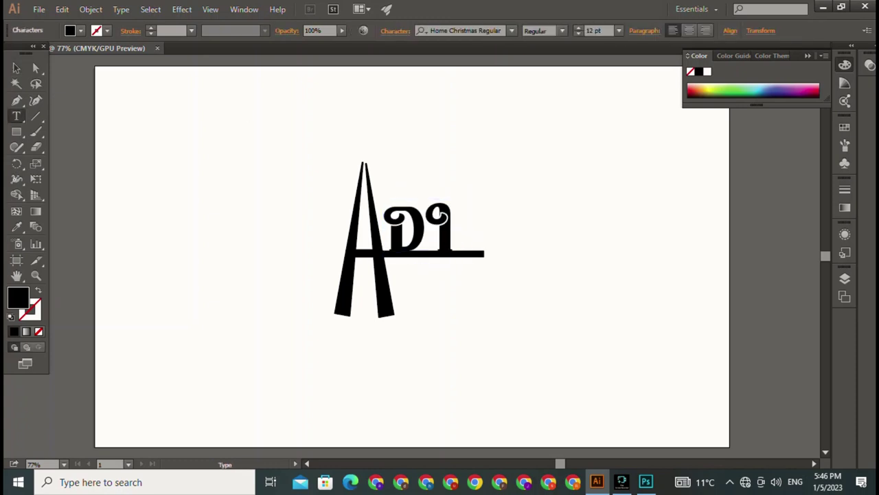
Step: Add a separate L, scaled to 117.22 pt and narrowed, after DI on the bar
{"action": "left_click", "coordinate": [249, 115]}
{"action": "key", "text": "Escape"}
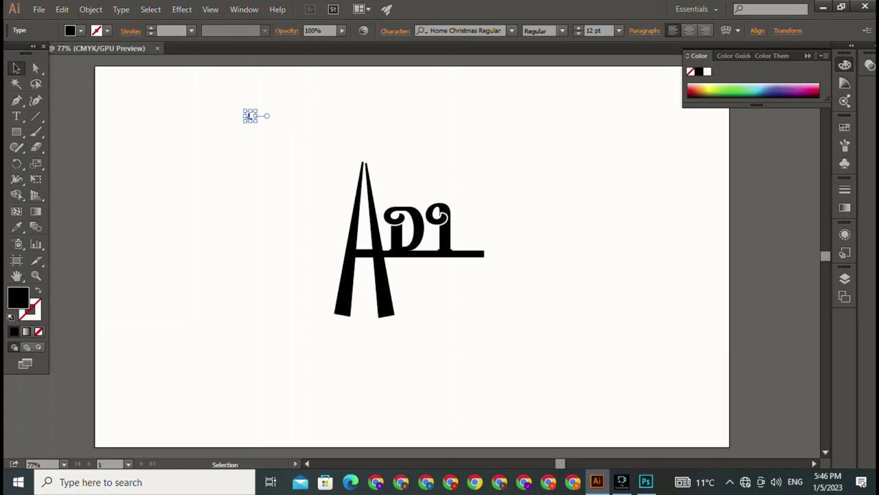
{"action": "mouse_move", "coordinate": [256, 122]}
{"action": "left_mouse_down"}
{"action": "mouse_move", "coordinate": [309, 174]}
{"action": "mouse_move", "coordinate": [479, 221]}
{"action": "left_mouse_up"}
{"action": "left_click_drag", "start_coordinate": [478, 179], "coordinate": [478, 196]}
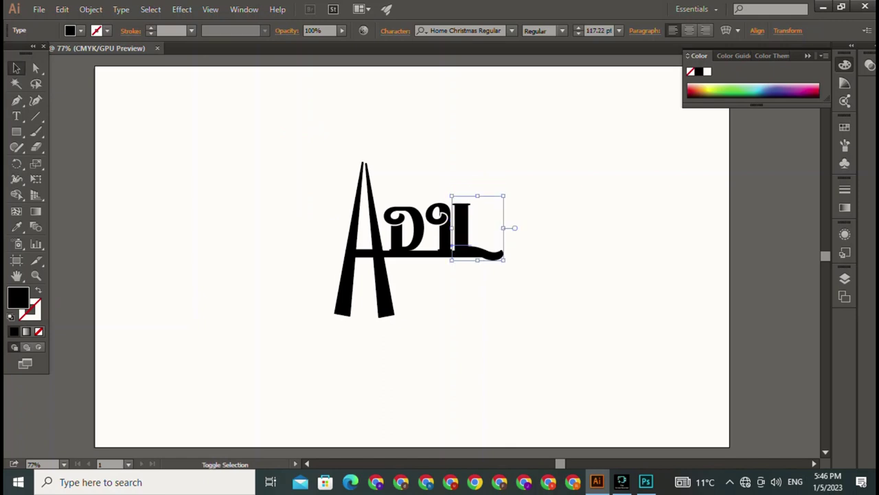
{"action": "left_click_drag", "start_coordinate": [504, 227], "coordinate": [490, 228]}
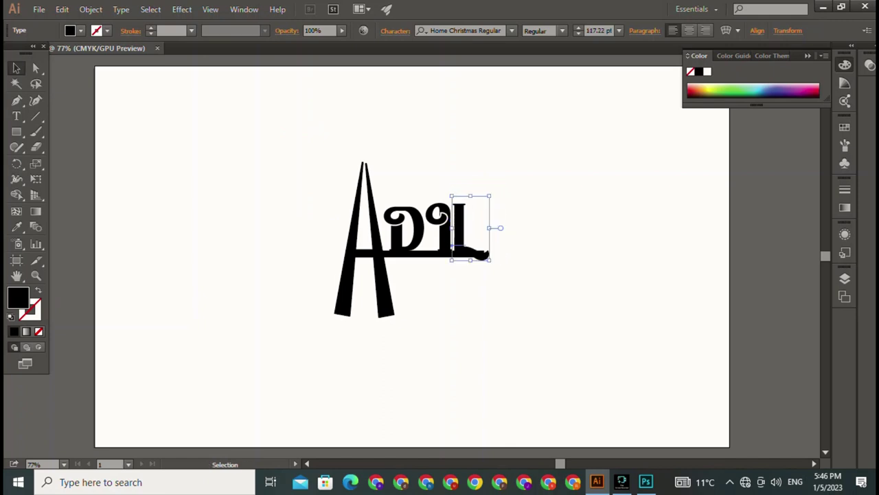
{"action": "key", "text": "ctrl+shift+a"}
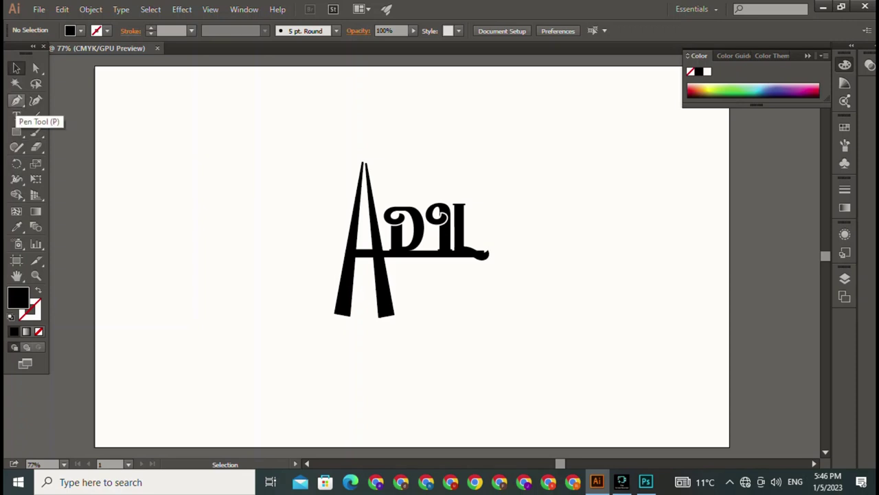
Step: Draw a 288 pt square left of the wordmark and round its top-right corner broadly
{"action": "left_click", "coordinate": [17, 131]}
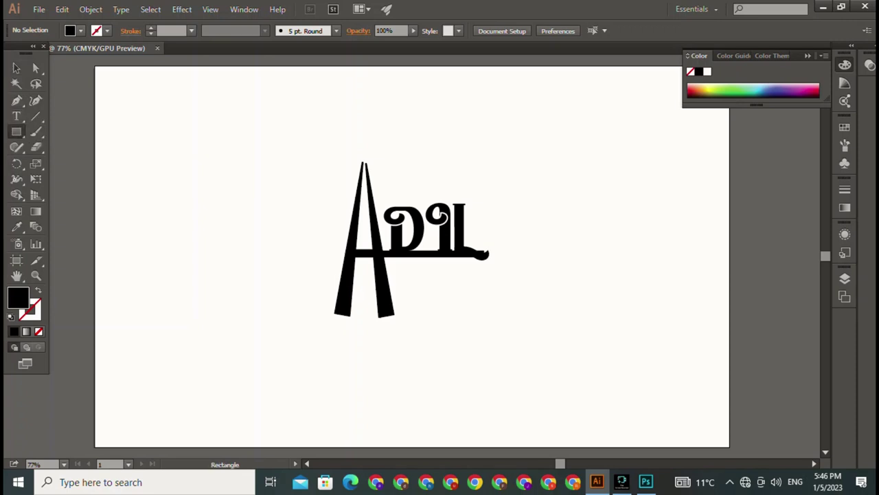
{"action": "left_click_drag", "start_coordinate": [150, 101], "coordinate": [294, 245]}
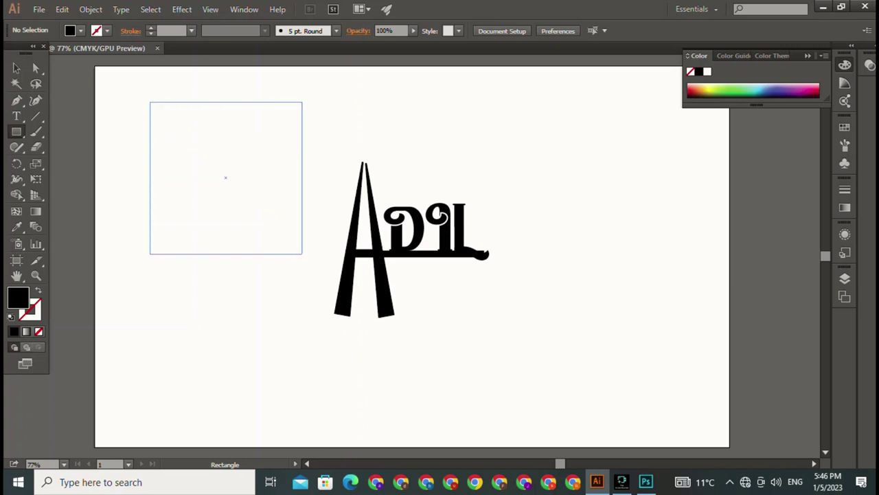
{"action": "key", "text": "a"}
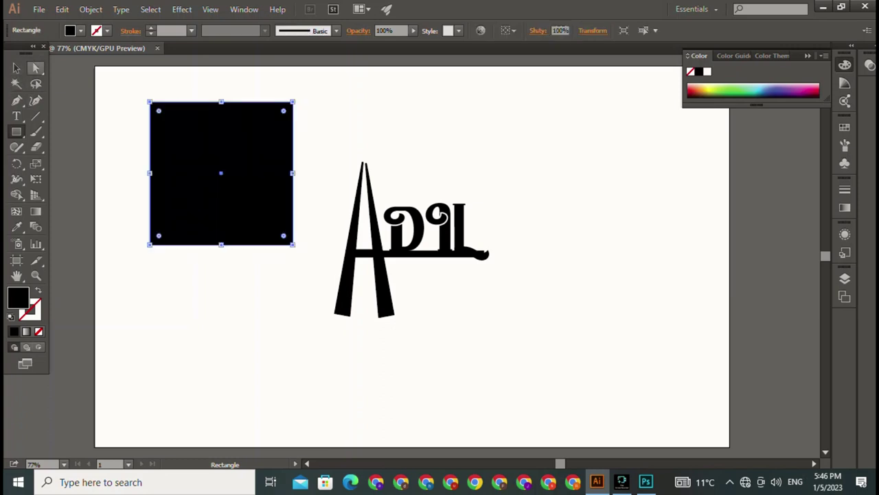
{"action": "left_click", "coordinate": [292, 101]}
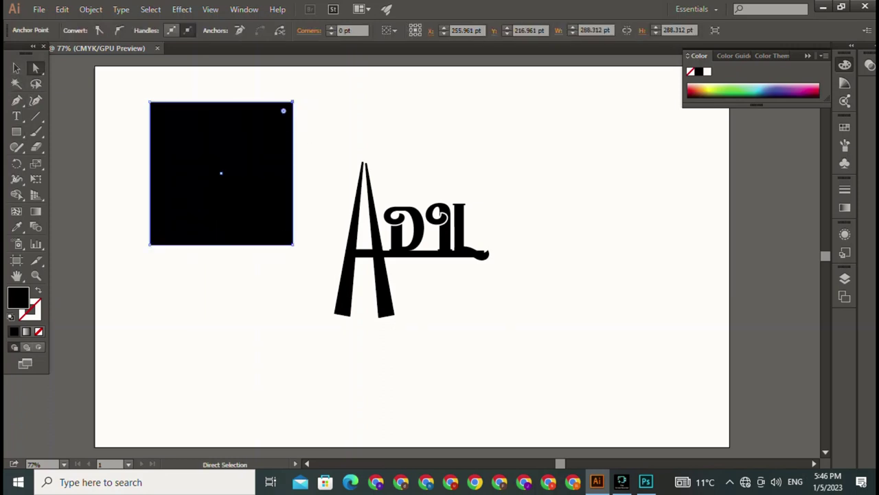
{"action": "left_click_drag", "start_coordinate": [283, 110], "coordinate": [164, 231]}
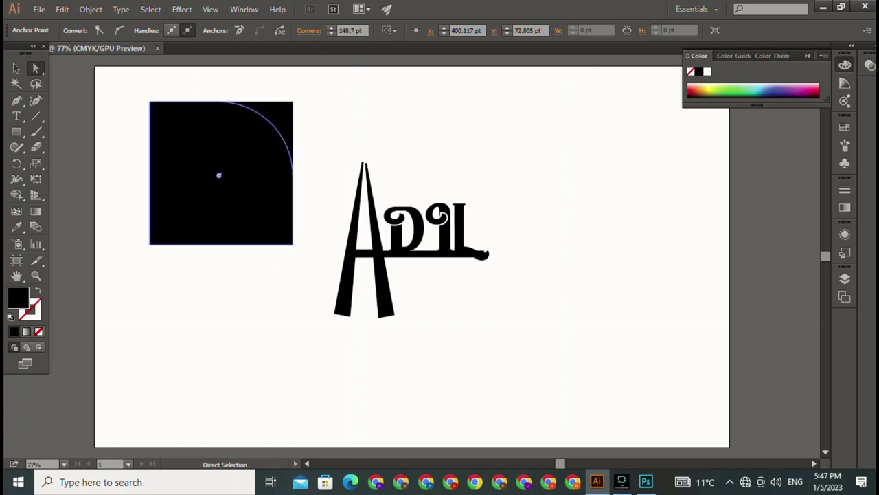
{"action": "left_click_drag", "start_coordinate": [163, 231], "coordinate": [219, 174]}
{"action": "left_click", "coordinate": [17, 68]}
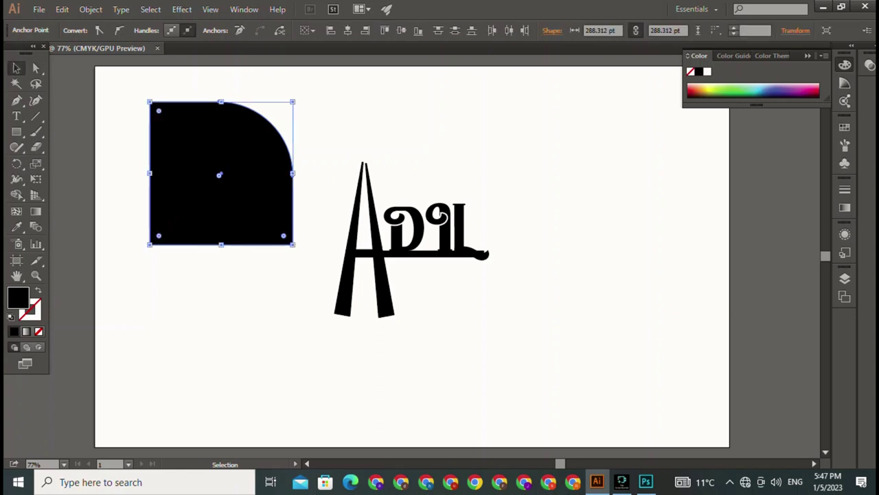
{"action": "key", "text": "ctrl+shift+a"}
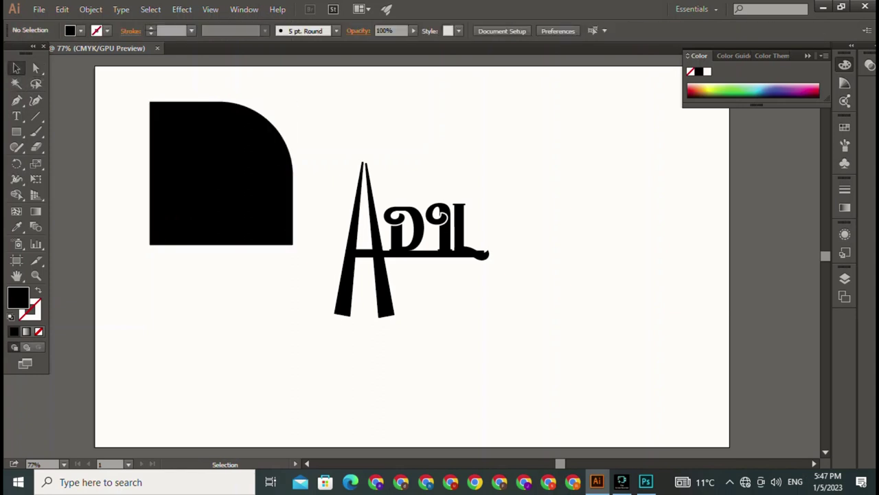
{"action": "left_click", "coordinate": [16, 131]}
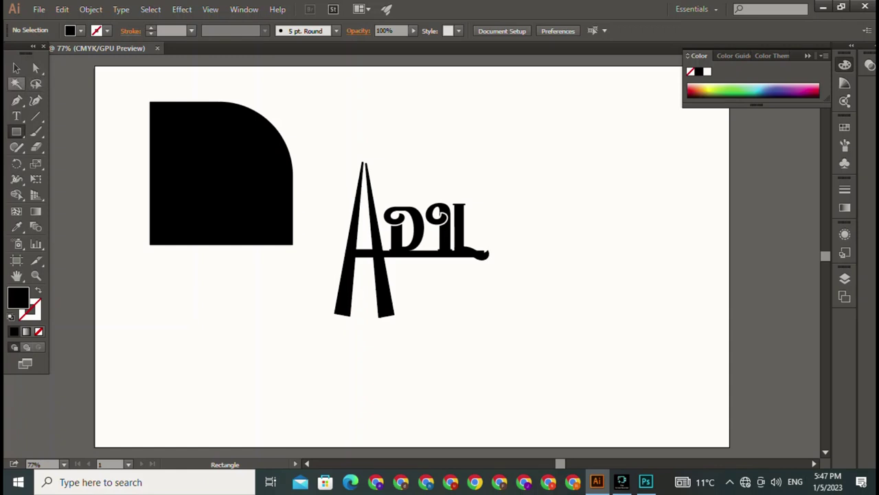
Step: Restore the black shape's sharp corner and duplicate the square below-left
{"action": "left_click", "coordinate": [17, 68]}
{"action": "left_click", "coordinate": [220, 174]}
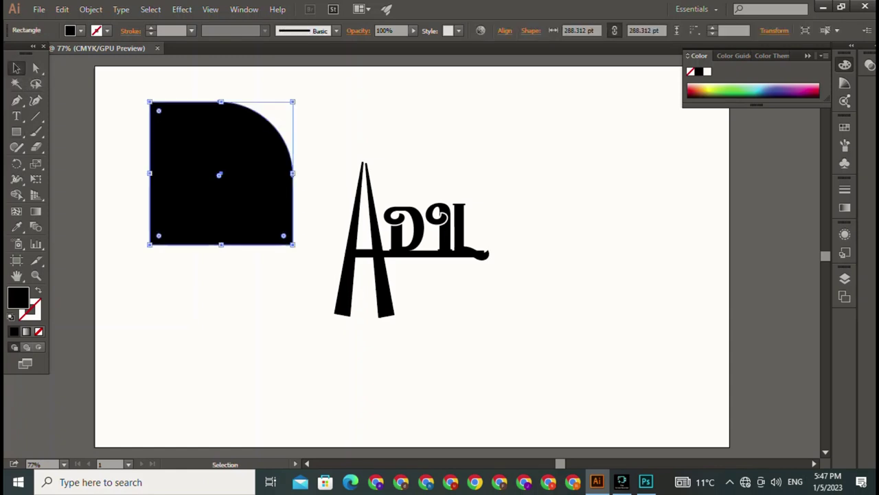
{"action": "left_click_drag", "start_coordinate": [261, 131], "coordinate": [284, 110]}
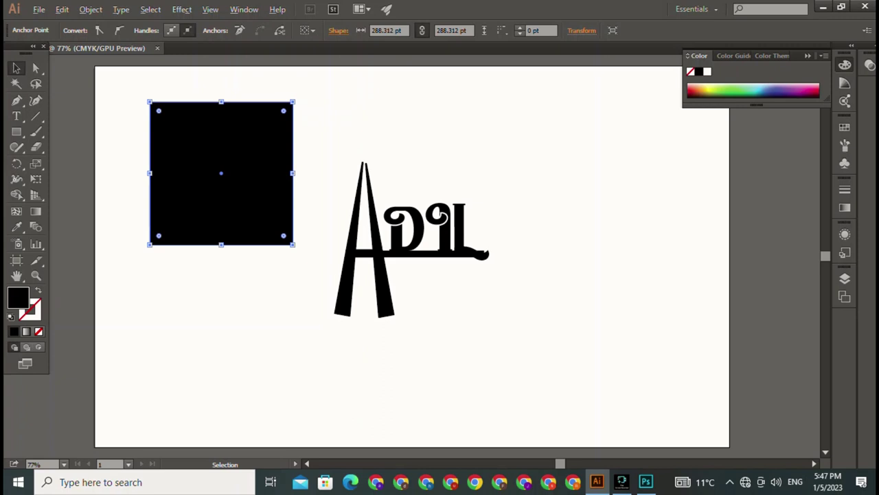
{"action": "left_click_drag", "start_coordinate": [222, 173], "coordinate": [210, 344], "text": "alt"}
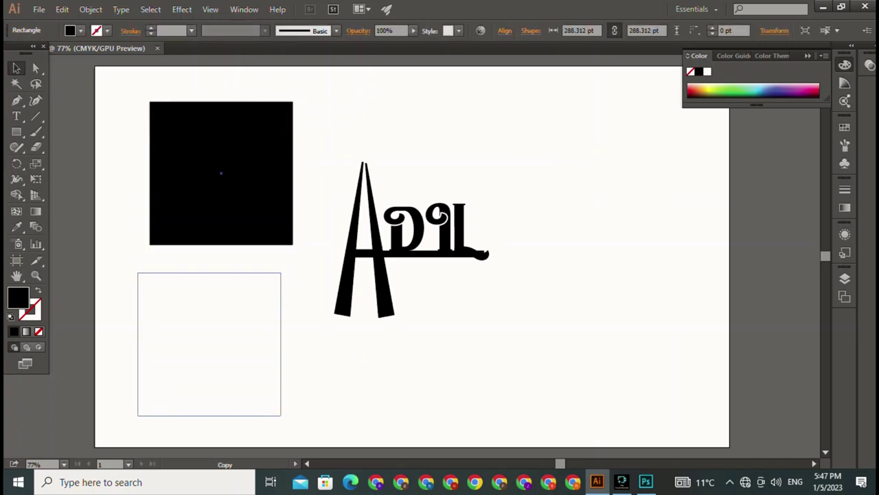
Step: Round the top-right corner of the original square with Direct Selection
{"action": "key", "text": "a"}
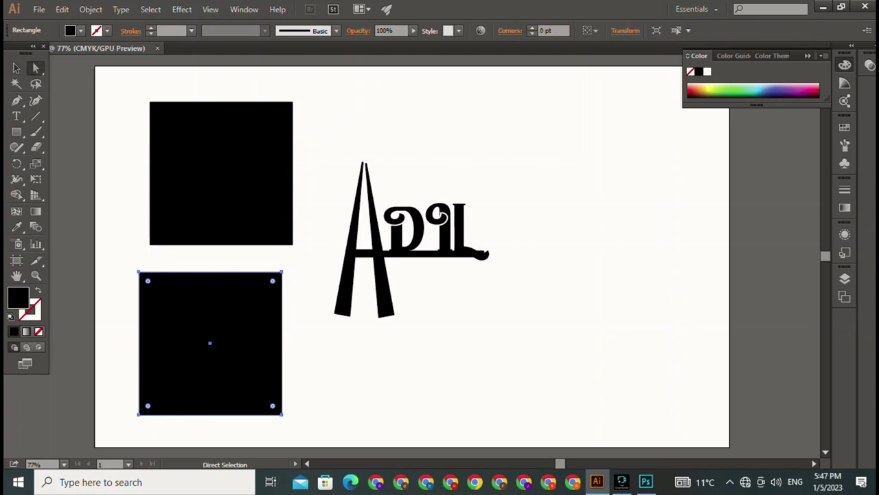
{"action": "left_click_drag", "start_coordinate": [239, 68], "coordinate": [342, 141]}
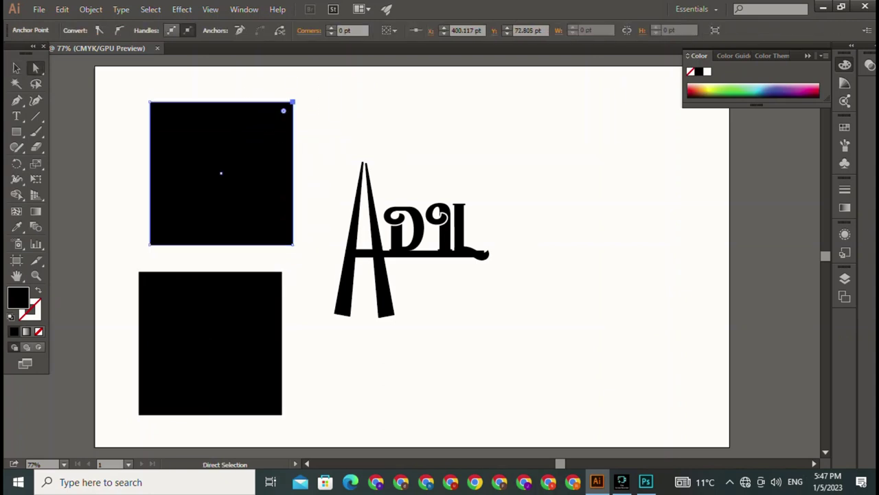
{"action": "left_click_drag", "start_coordinate": [255, 141], "coordinate": [202, 192]}
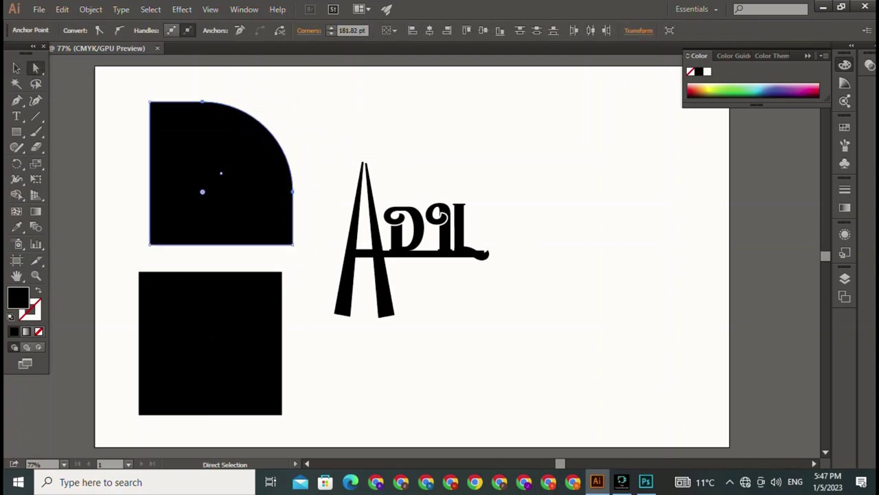
{"action": "left_click", "coordinate": [16, 68]}
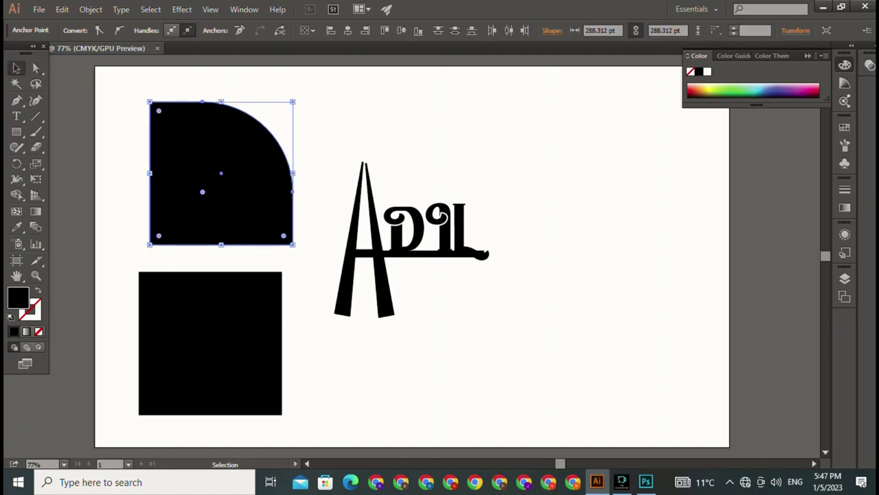
{"action": "left_click", "coordinate": [117, 262]}
Step: Move the copied square exactly over the rounded shape and set its fill to None
{"action": "left_click_drag", "start_coordinate": [220, 206], "coordinate": [218, 205]}
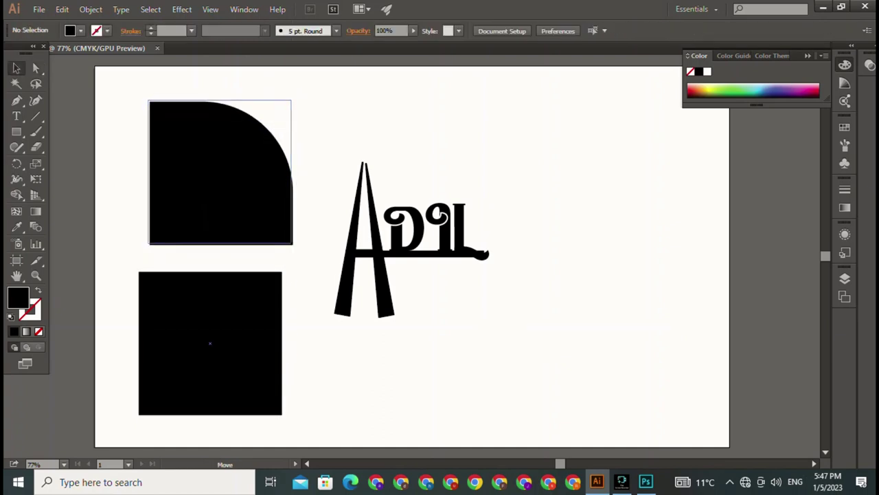
{"action": "left_click_drag", "start_coordinate": [218, 205], "coordinate": [220, 207]}
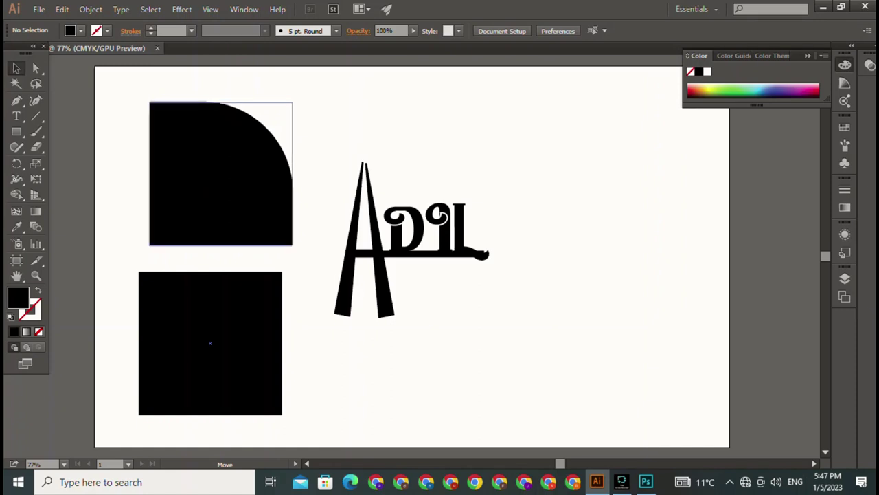
{"action": "left_click_drag", "start_coordinate": [210, 343], "coordinate": [220, 173]}
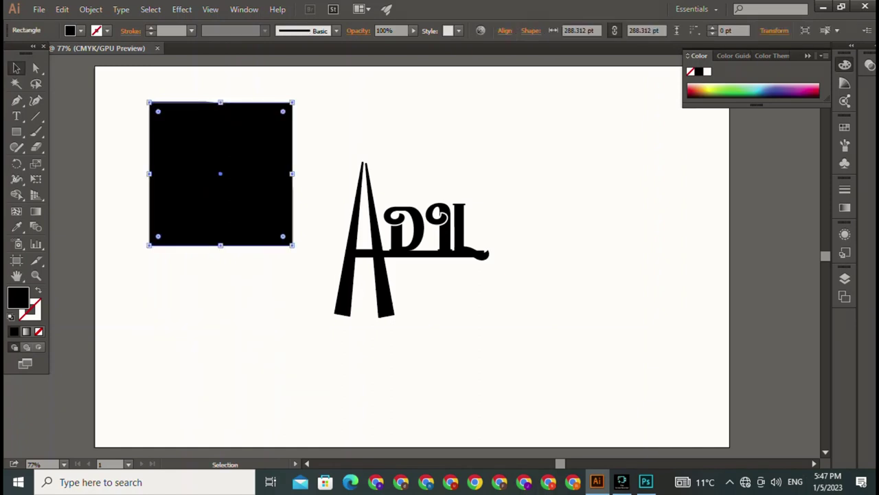
{"action": "left_click", "coordinate": [80, 31]}
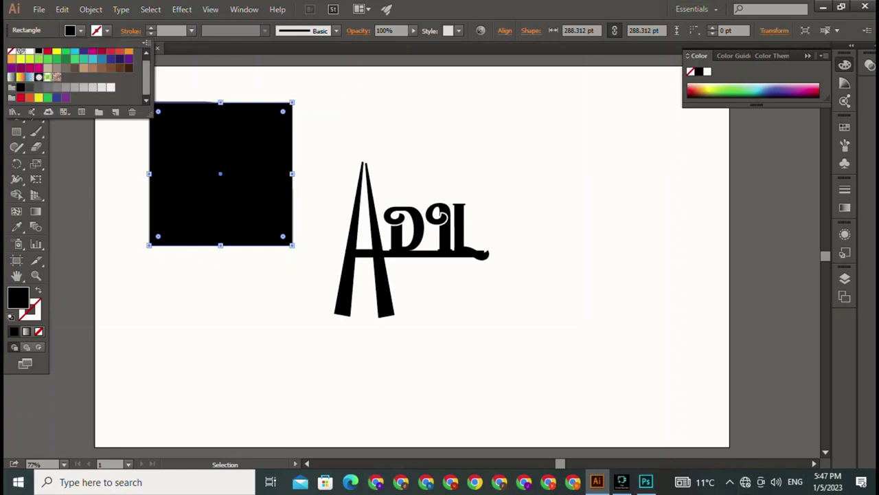
{"action": "left_click", "coordinate": [11, 50]}
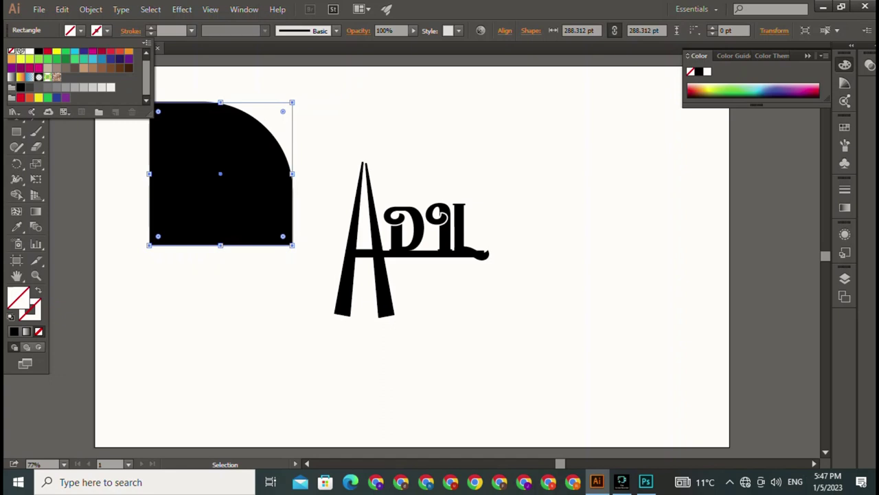
Step: Give the square a black 3 pt stroke
{"action": "key", "text": "Escape"}
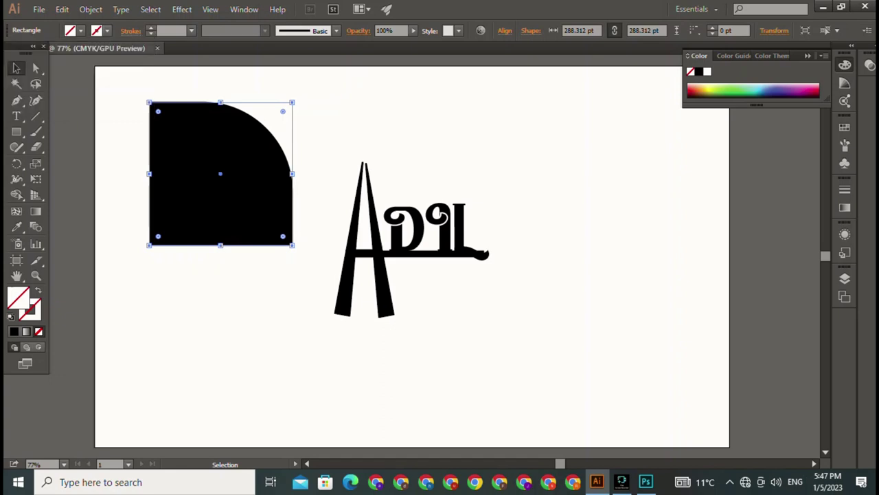
{"action": "left_click", "coordinate": [80, 30]}
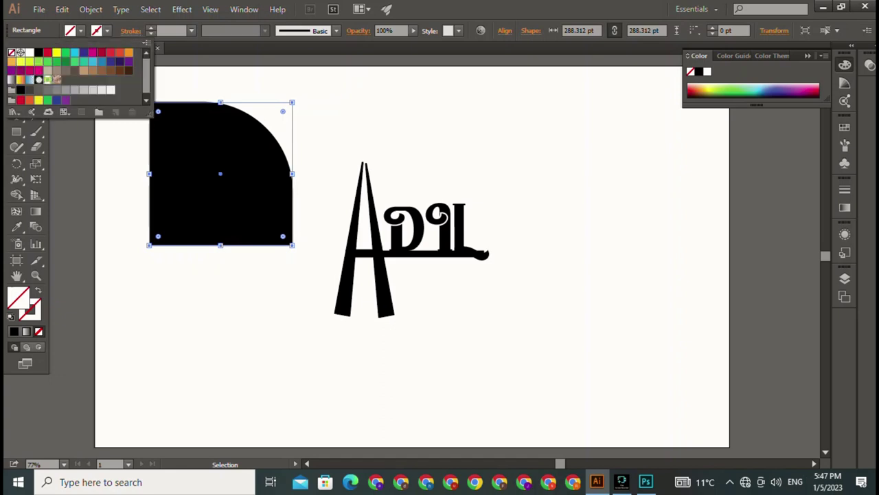
{"action": "left_click", "coordinate": [19, 52]}
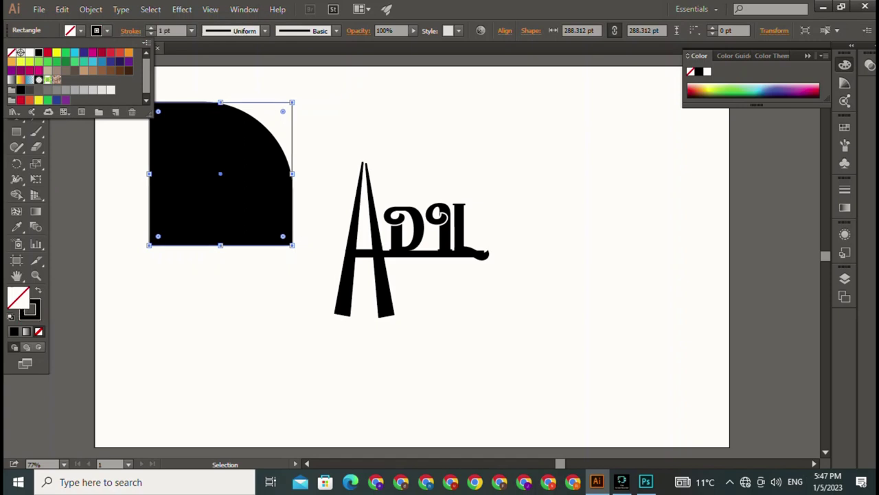
{"action": "key", "text": "Escape"}
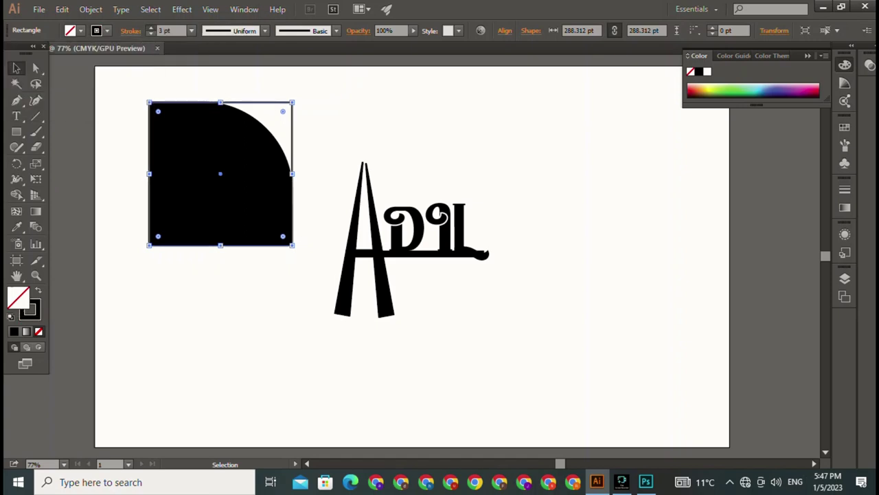
{"action": "type", "text": "4"}
{"action": "key", "text": "ctrl+shift+a"}
Step: Set the rounded shape to no fill with a black 3 pt stroke
{"action": "left_click", "coordinate": [220, 171]}
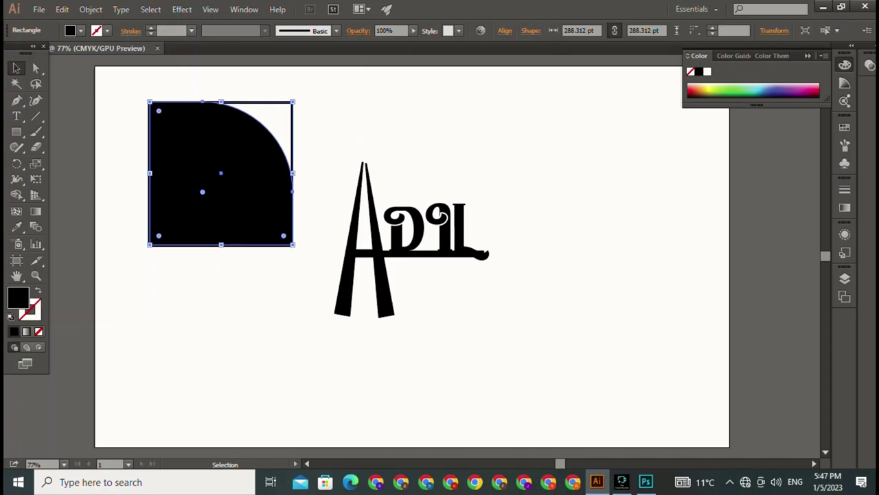
{"action": "left_click", "coordinate": [81, 30]}
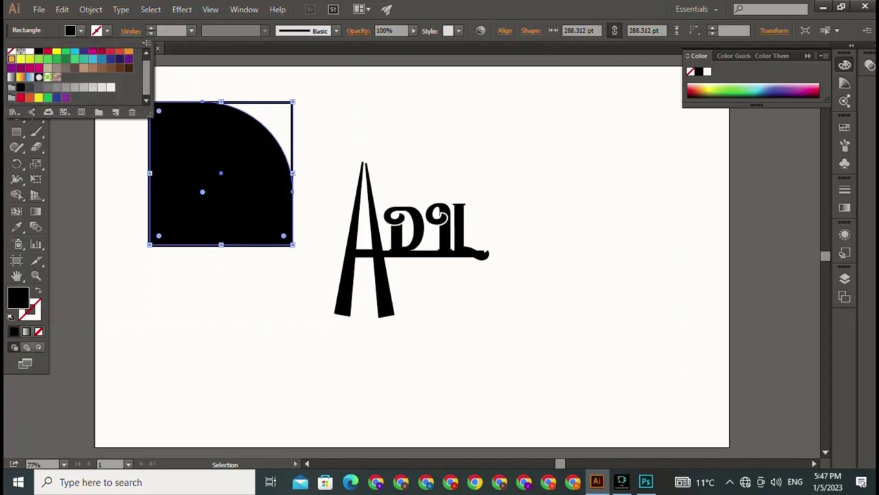
{"action": "left_click", "coordinate": [11, 59]}
{"action": "left_click", "coordinate": [11, 52]}
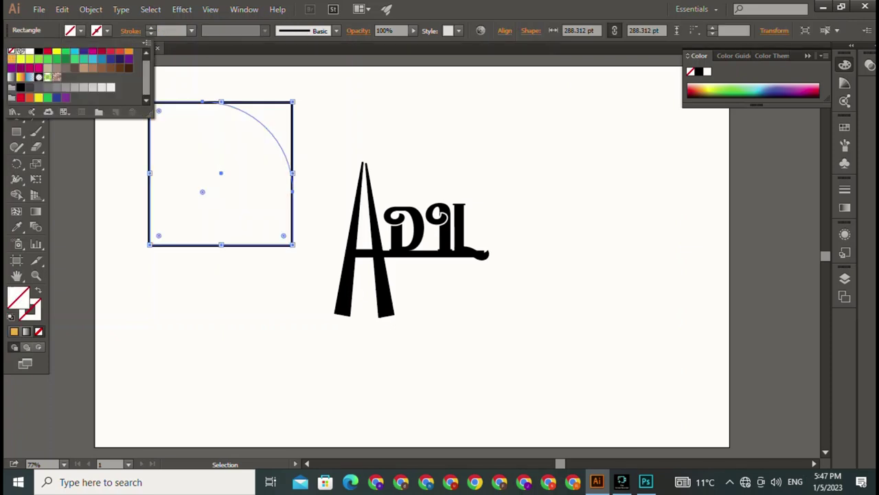
{"action": "left_click", "coordinate": [107, 30]}
{"action": "left_click", "coordinate": [108, 30]}
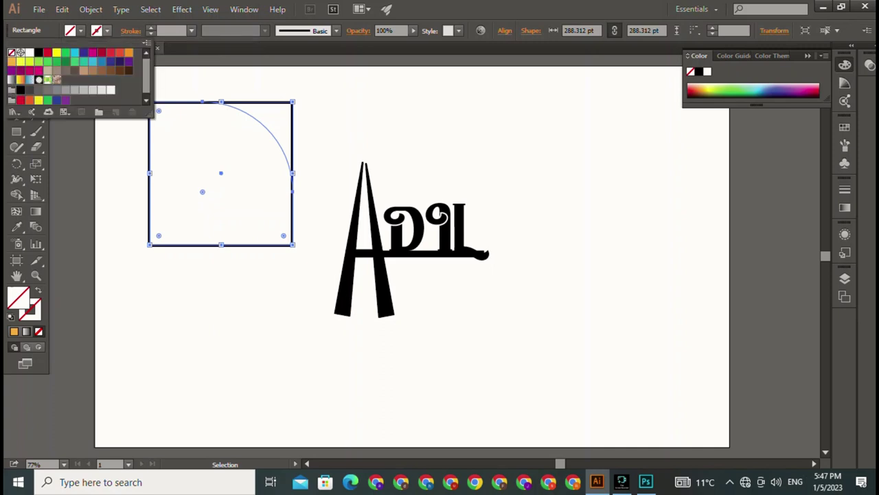
{"action": "left_click", "coordinate": [39, 51]}
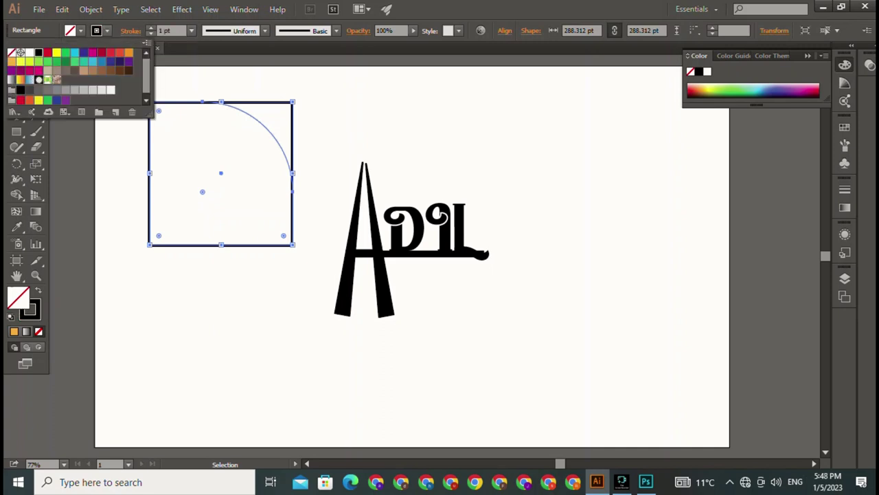
{"action": "key", "text": "Escape"}
{"action": "left_click", "coordinate": [151, 27]}
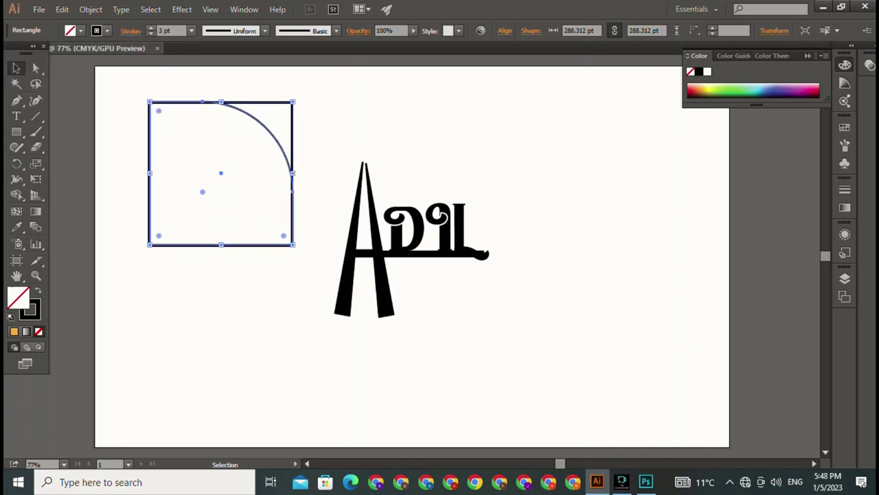
{"action": "key", "text": "ctrl+shift+a"}
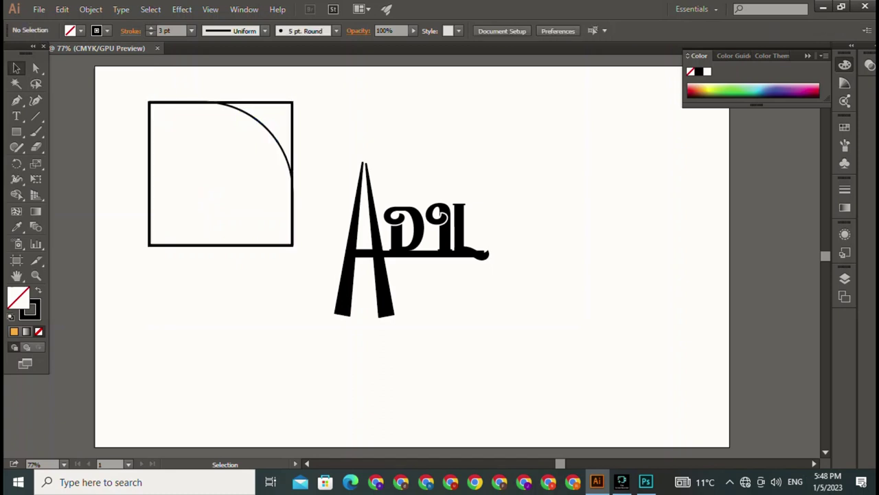
Step: Move the square frame with its arc to the right of the ADIL wordmark
{"action": "left_click_drag", "start_coordinate": [146, 84], "coordinate": [202, 146]}
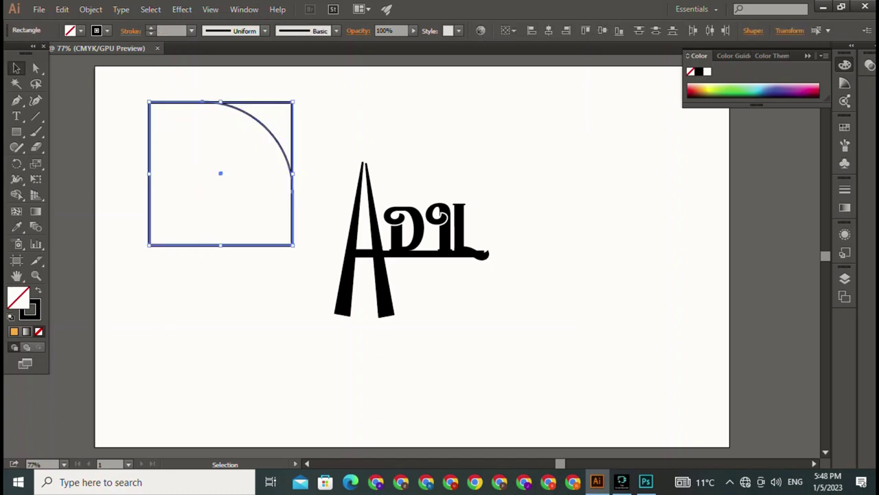
{"action": "left_click_drag", "start_coordinate": [221, 173], "coordinate": [425, 242]}
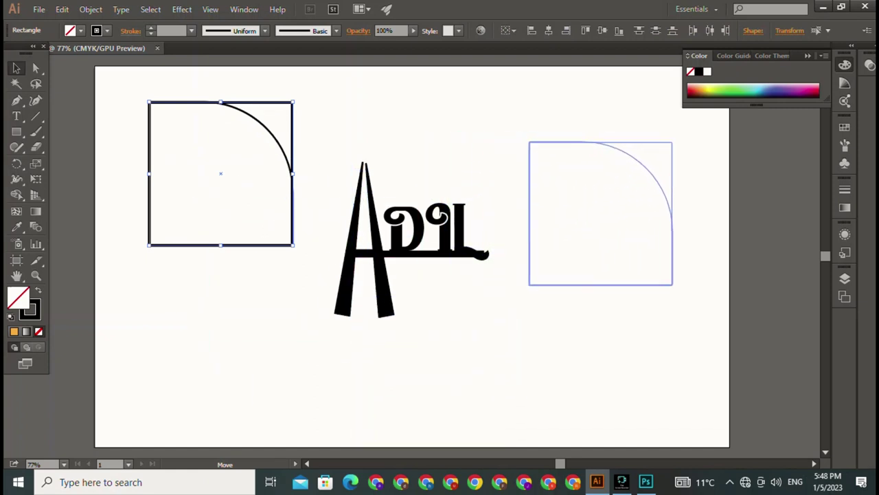
{"action": "left_click_drag", "start_coordinate": [425, 243], "coordinate": [629, 222]}
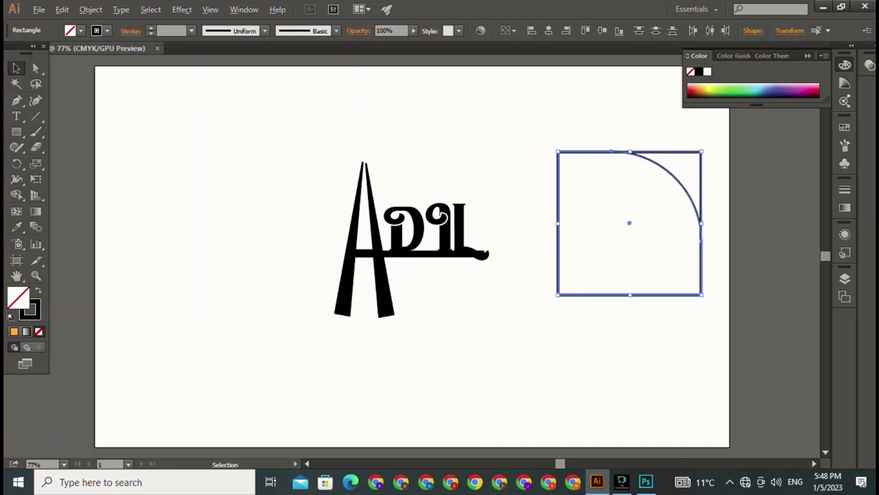
Step: Undo a stray move and Alt-drag a copy slightly lower-left of the arc-square
{"action": "mouse_move", "coordinate": [629, 222]}
{"action": "left_mouse_down"}
{"action": "mouse_move", "coordinate": [625, 287]}
{"action": "mouse_move", "coordinate": [232, 163]}
{"action": "left_mouse_up"}
{"action": "key", "text": "ctrl+z"}
{"action": "left_click_drag", "start_coordinate": [629, 223], "coordinate": [625, 254]}
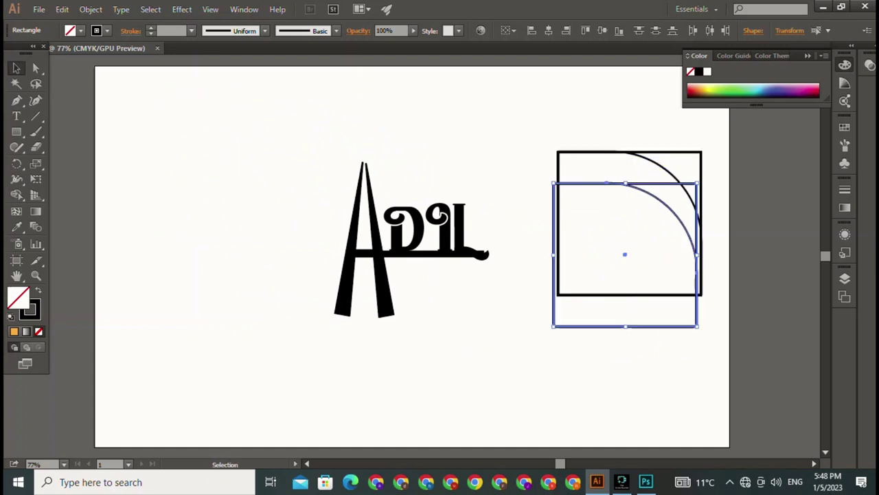
Step: Reflect the arc-square copy vertically and place it left of the original
{"action": "right_click", "coordinate": [605, 107]}
{"action": "mouse_move", "coordinate": [643, 259]}
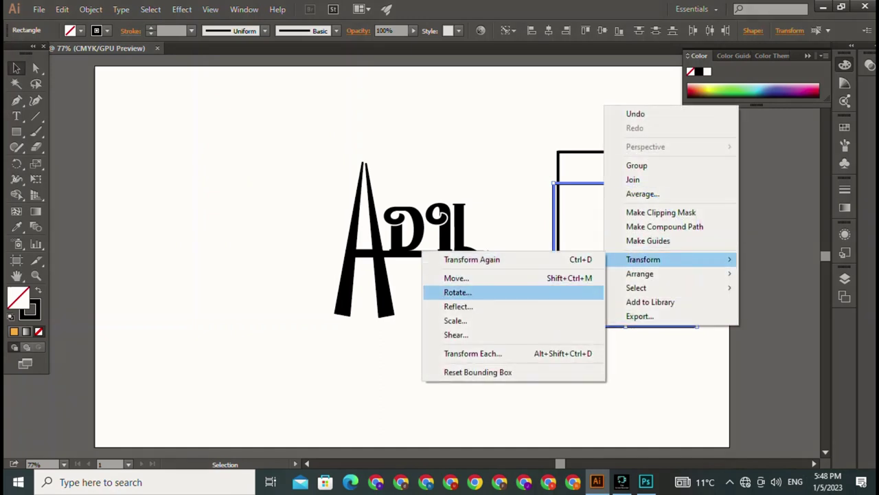
{"action": "left_click", "coordinate": [458, 306]}
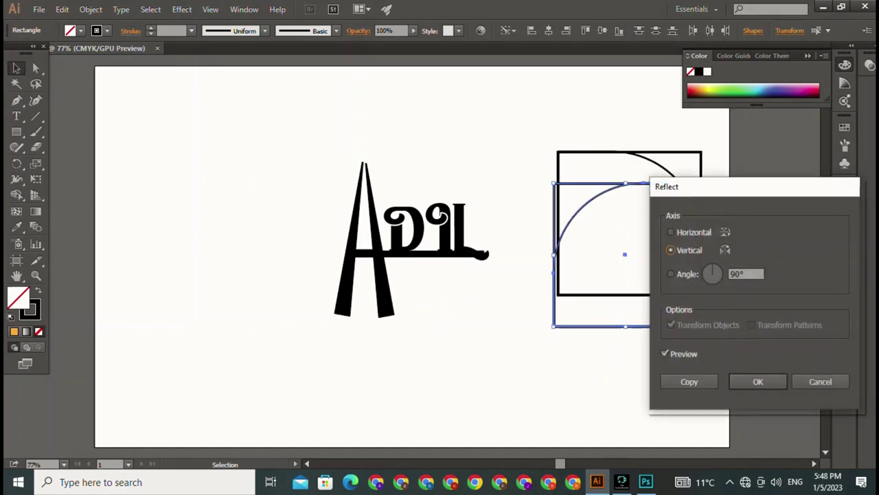
{"action": "key", "text": "Return"}
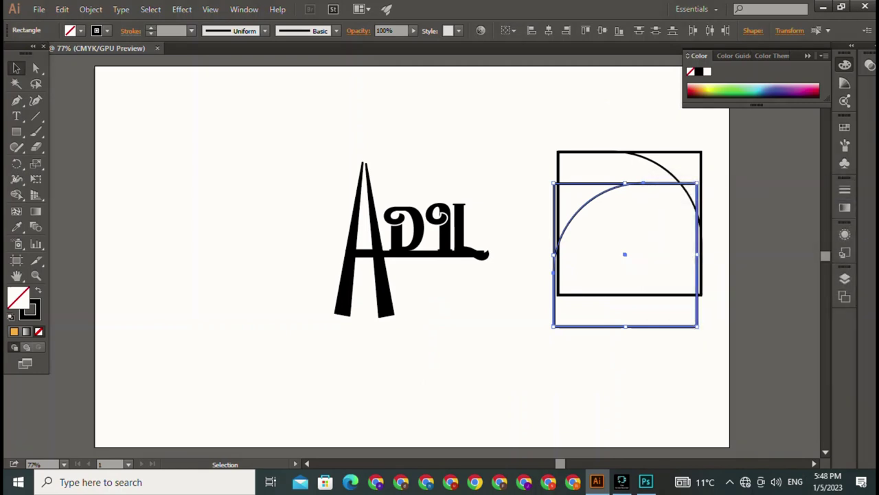
{"action": "key", "text": "ctrl+shift+a"}
{"action": "left_click", "coordinate": [626, 184]}
{"action": "left_click_drag", "start_coordinate": [627, 184], "coordinate": [488, 152]}
{"action": "key", "text": "ctrl+shift+a"}
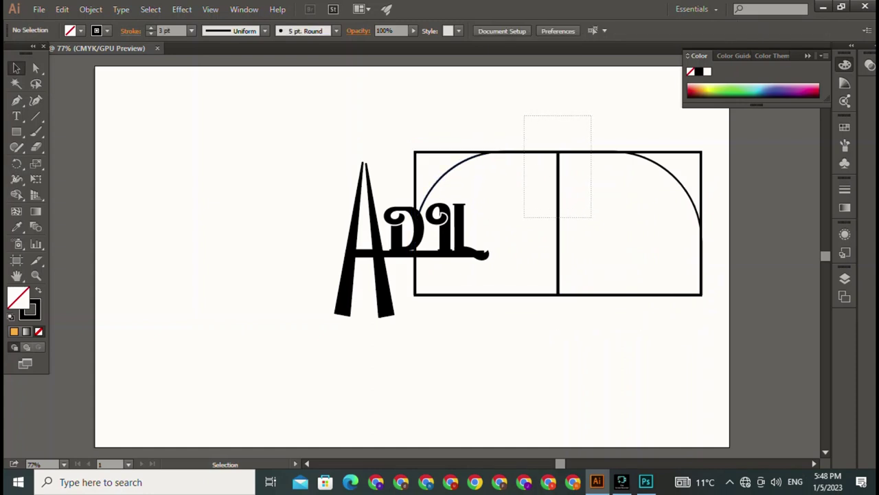
Step: Select both arc-squares and Alt-drag a copy of the pair downward
{"action": "left_click_drag", "start_coordinate": [525, 115], "coordinate": [591, 218]}
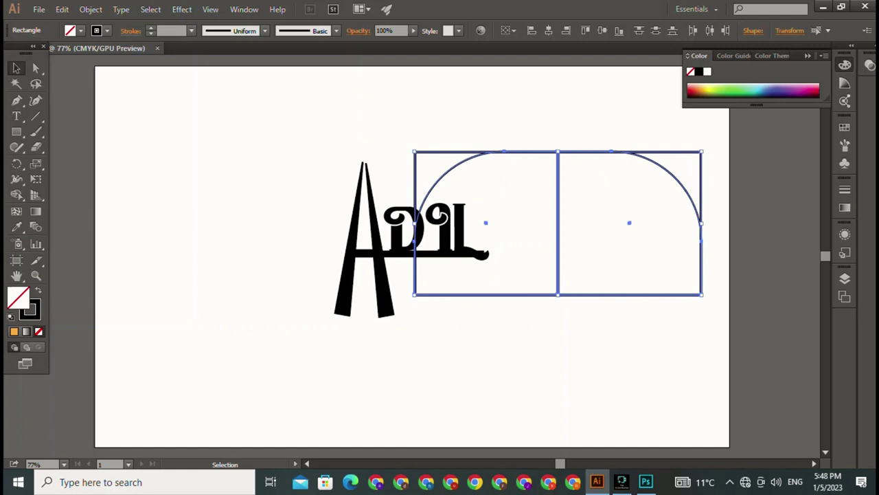
{"action": "left_click_drag", "start_coordinate": [484, 152], "coordinate": [485, 256]}
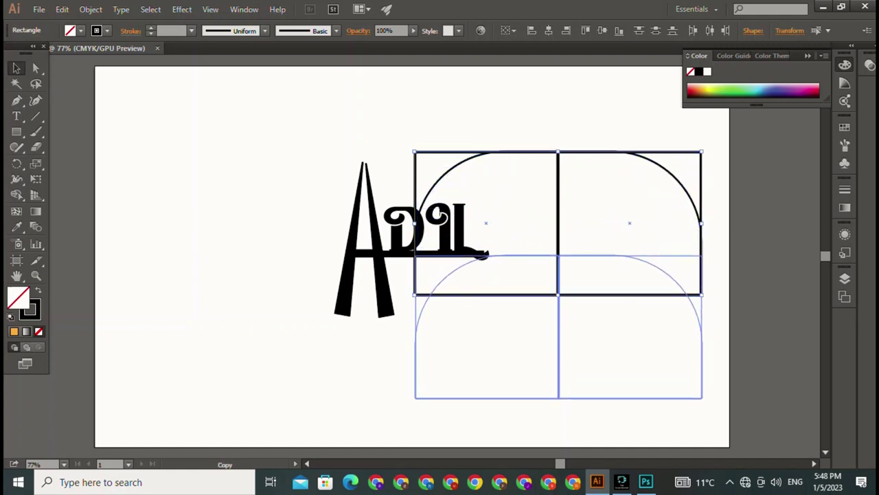
{"action": "key", "text": "ctrl+shift+a"}
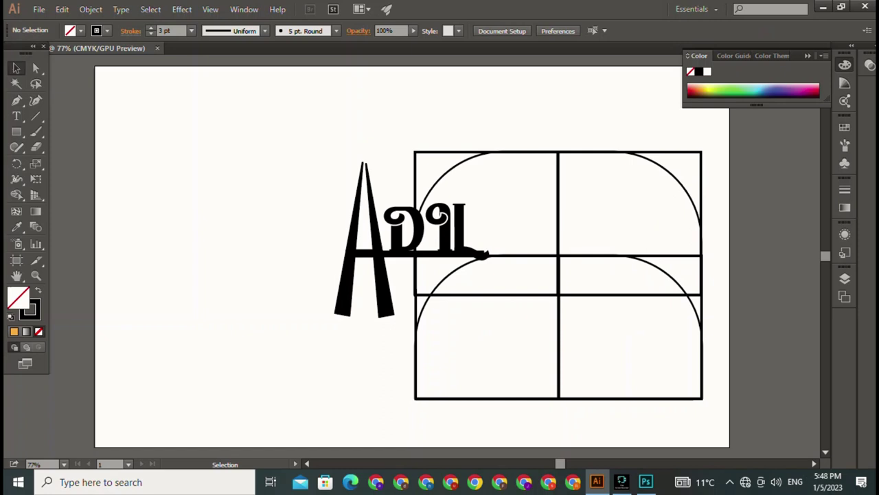
{"action": "left_click", "coordinate": [560, 398]}
Step: Reflect the lower pair upside down using a 0° reflection angle
{"action": "right_click", "coordinate": [574, 350]}
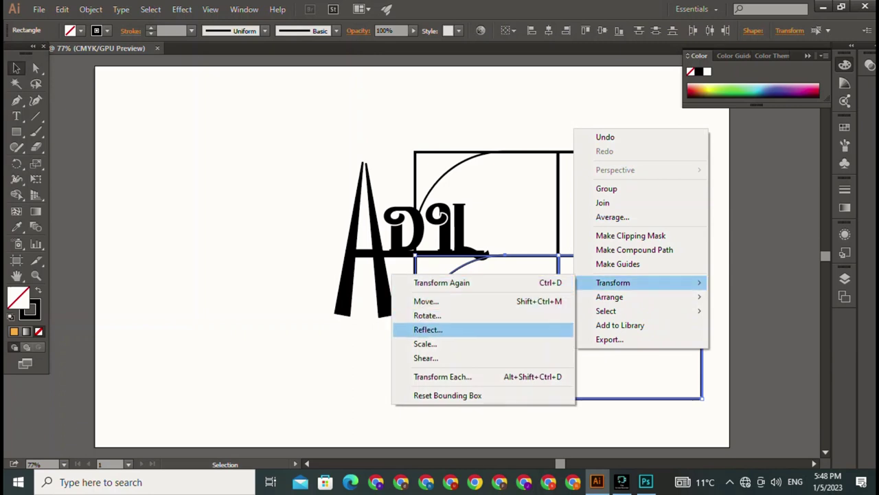
{"action": "left_click", "coordinate": [428, 330]}
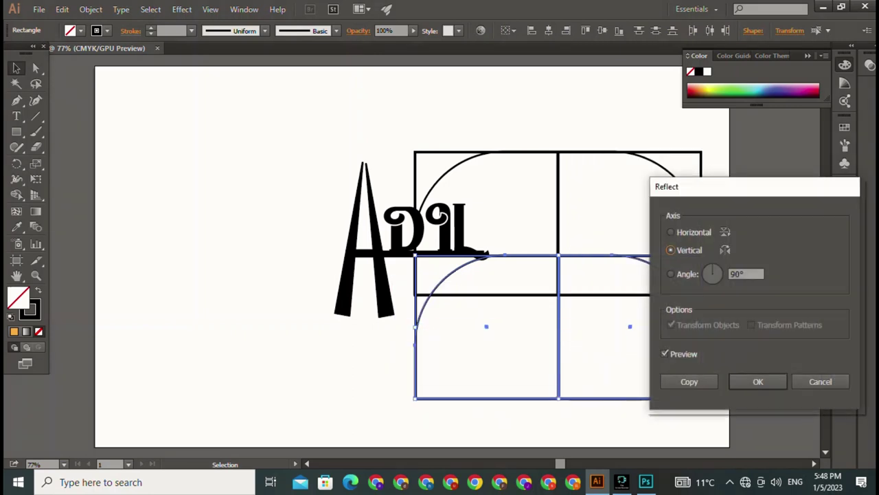
{"action": "left_click", "coordinate": [671, 274]}
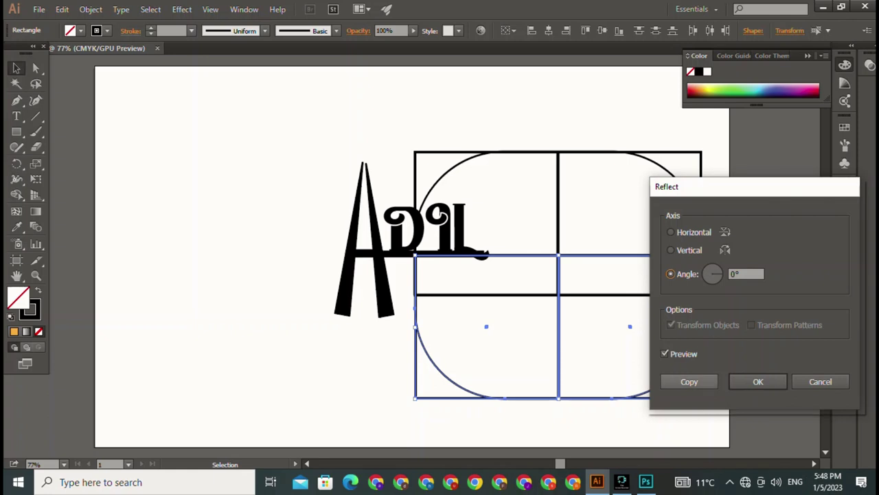
{"action": "left_click", "coordinate": [758, 381]}
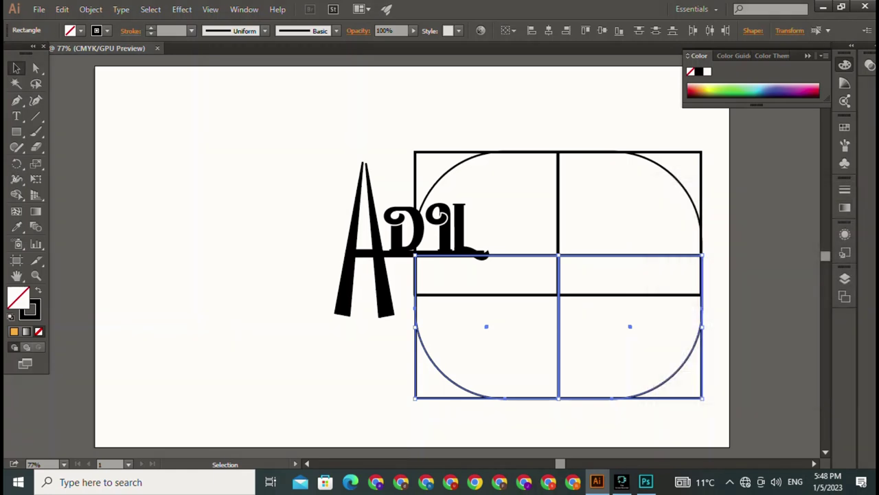
{"action": "key", "text": "ctrl+shift+a"}
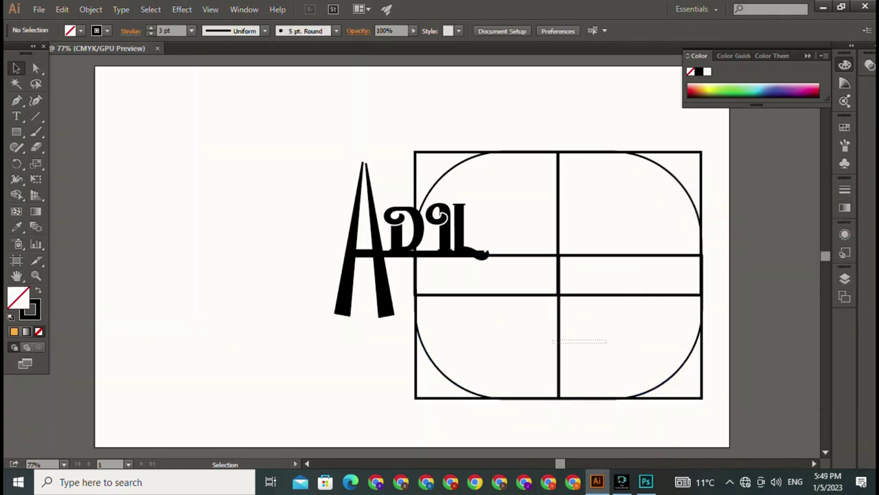
Step: Move the flipped pair down to meet the top pair, nudging it left to align
{"action": "left_click", "coordinate": [558, 341]}
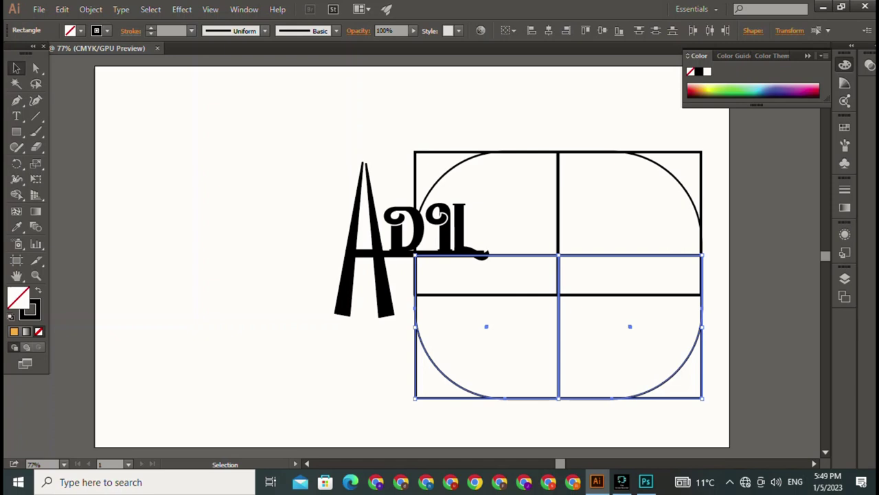
{"action": "left_click_drag", "start_coordinate": [558, 341], "coordinate": [560, 381]}
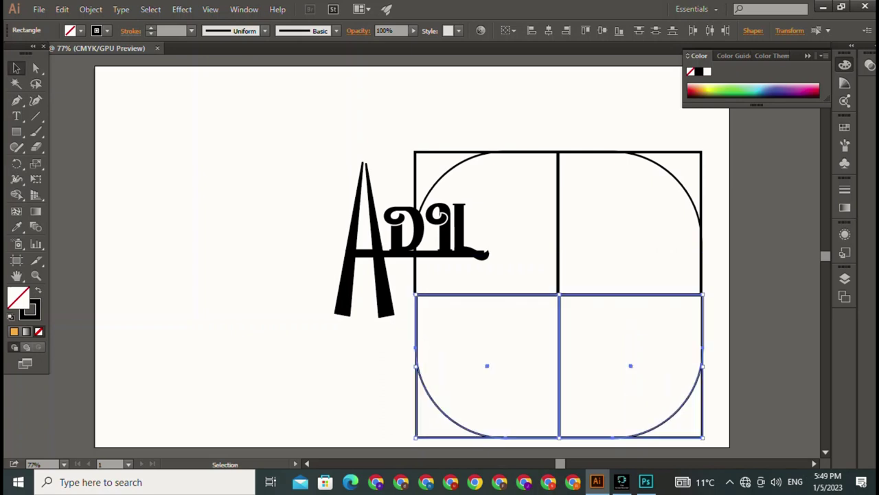
{"action": "key", "text": "ctrl+shift+a"}
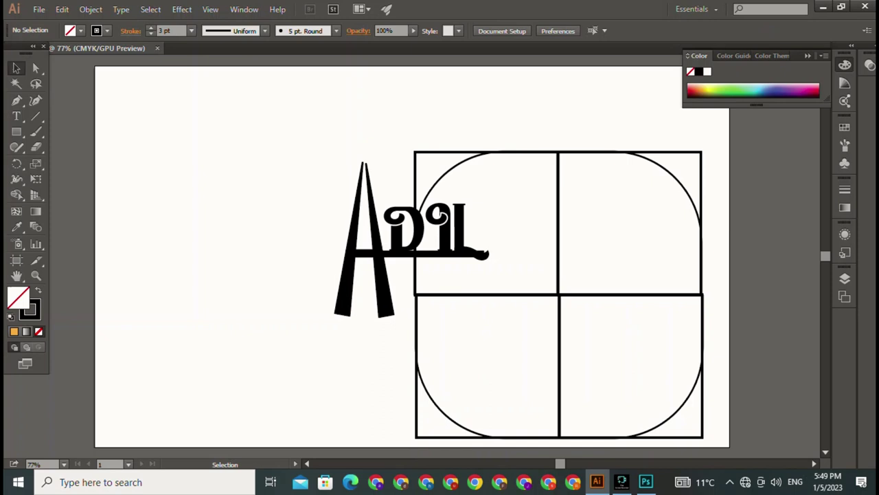
{"action": "left_click_drag", "start_coordinate": [383, 335], "coordinate": [581, 383]}
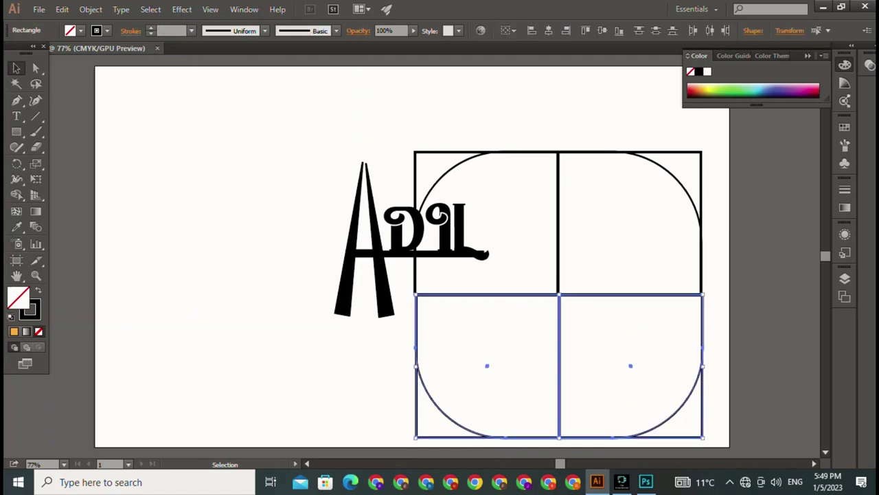
{"action": "key", "text": "Left"}
{"action": "key", "text": "ctrl+shift+a"}
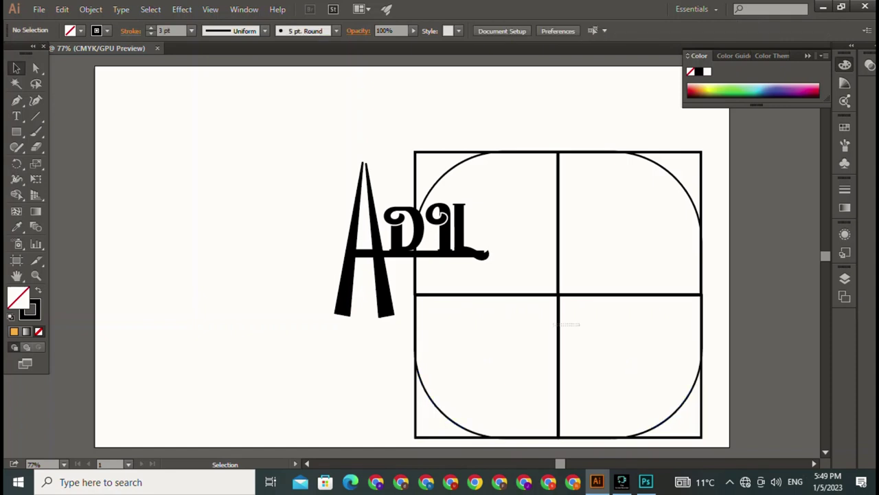
Step: Check the lower quarters' alignment and marquee-select all four quarters
{"action": "left_click", "coordinate": [558, 325]}
{"action": "key", "text": "ctrl+shift+a"}
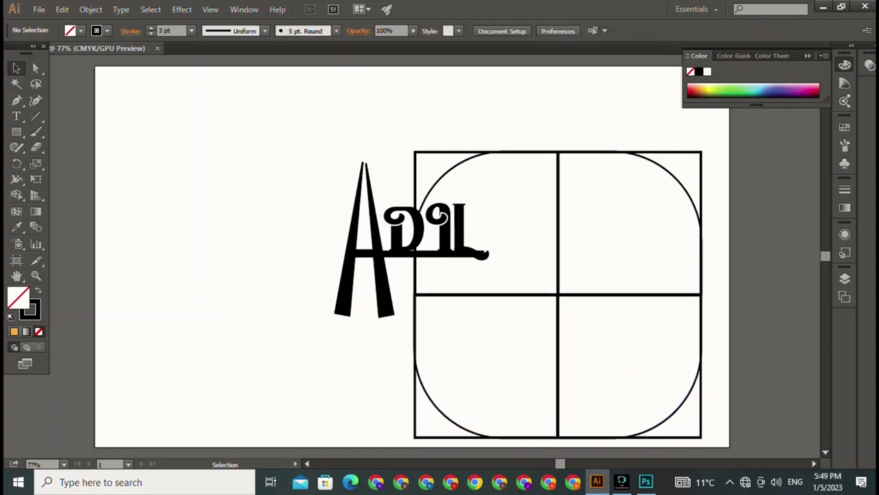
{"action": "left_click", "coordinate": [702, 318]}
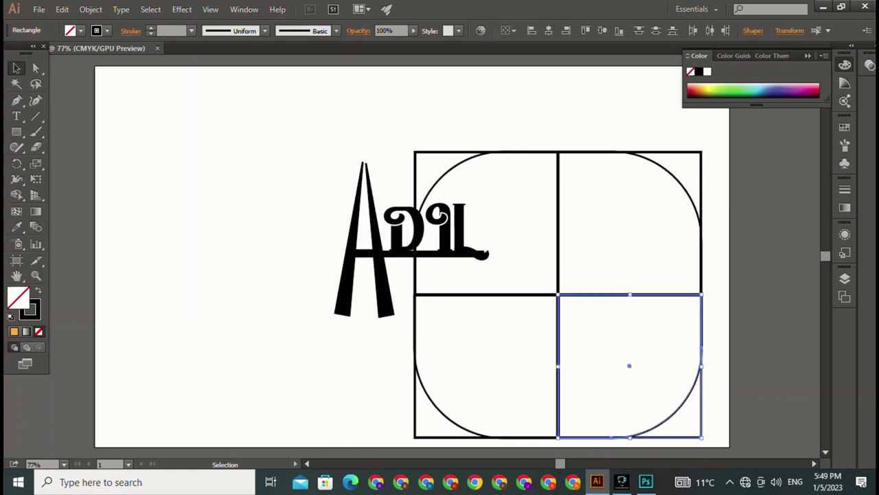
{"action": "key", "text": "ctrl+shift+a"}
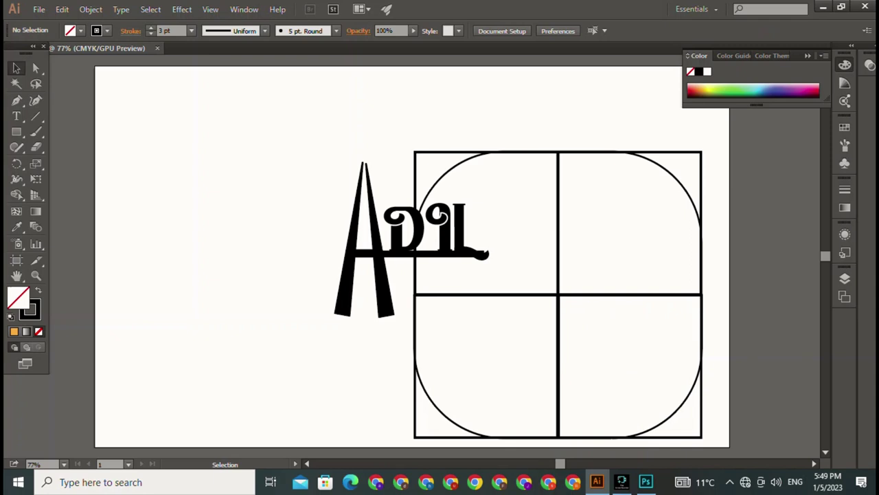
{"action": "left_click_drag", "start_coordinate": [540, 114], "coordinate": [609, 364]}
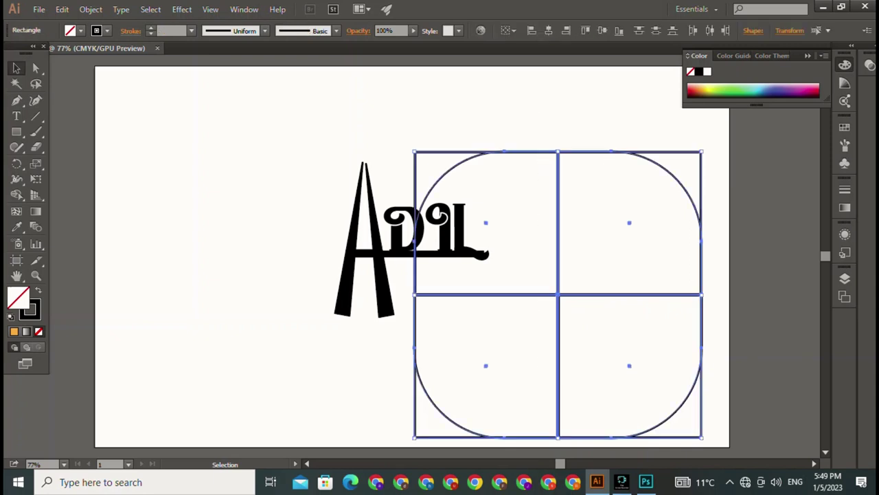
Step: Merge the four quarters with Shape Builder and remove the inner horizontal line
{"action": "left_click", "coordinate": [17, 194]}
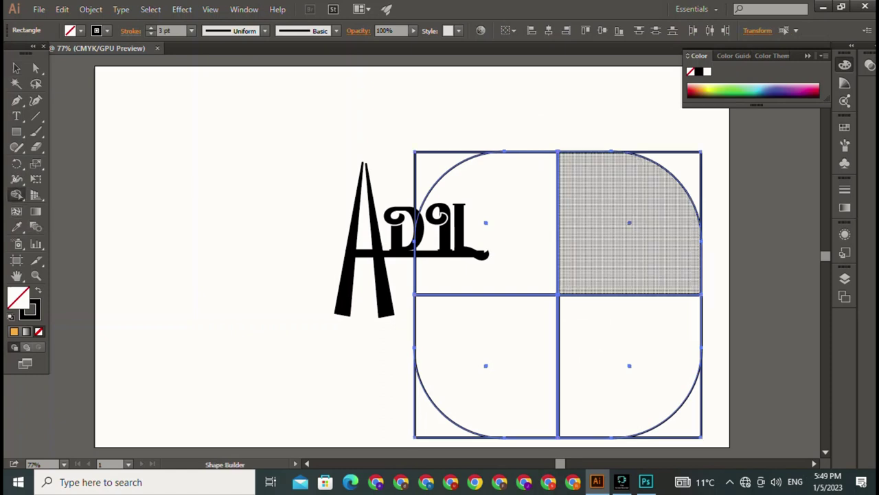
{"action": "mouse_move", "coordinate": [601, 216]}
{"action": "left_mouse_down"}
{"action": "mouse_move", "coordinate": [552, 221]}
{"action": "mouse_move", "coordinate": [550, 336]}
{"action": "left_mouse_up"}
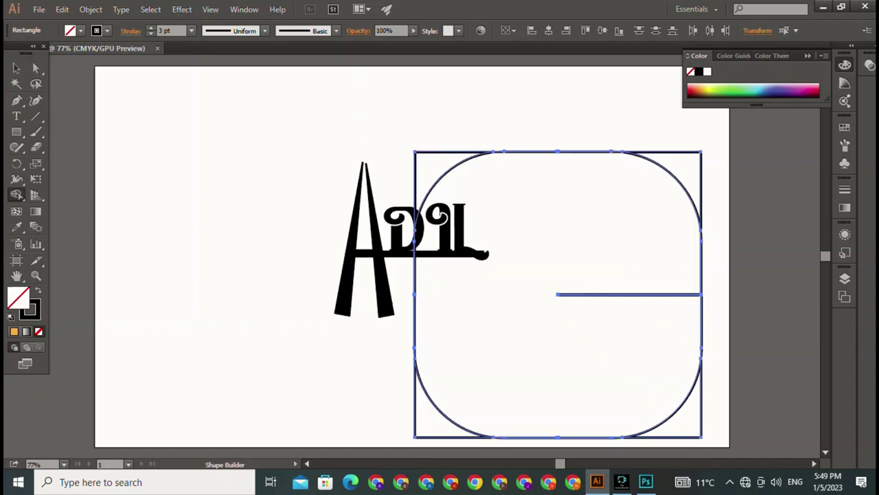
{"action": "left_click_drag", "start_coordinate": [604, 351], "coordinate": [619, 257]}
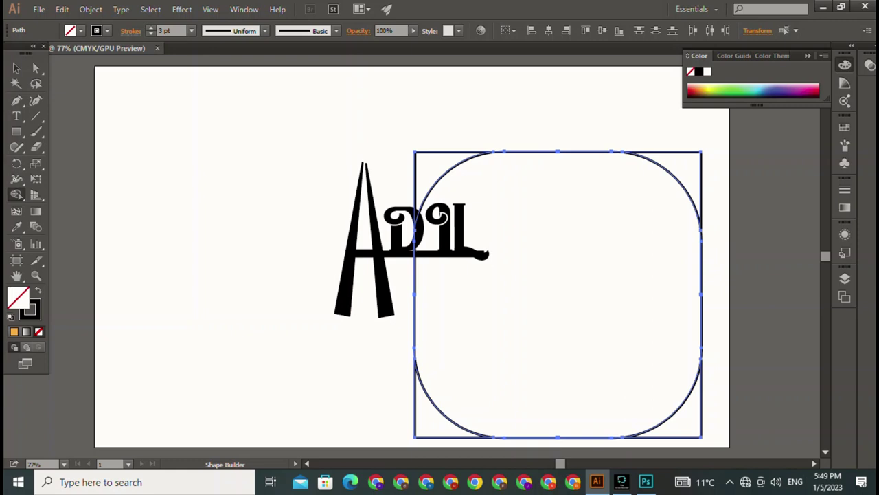
{"action": "left_click", "coordinate": [17, 68]}
{"action": "key", "text": "ctrl+shift+a"}
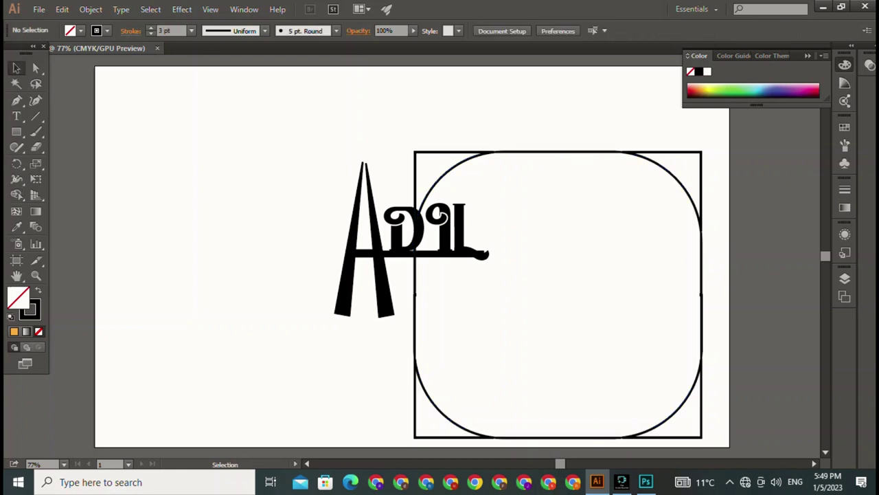
{"action": "left_click_drag", "start_coordinate": [534, 139], "coordinate": [557, 192]}
{"action": "key", "text": "Delete"}
{"action": "left_click_drag", "start_coordinate": [516, 237], "coordinate": [275, 246]}
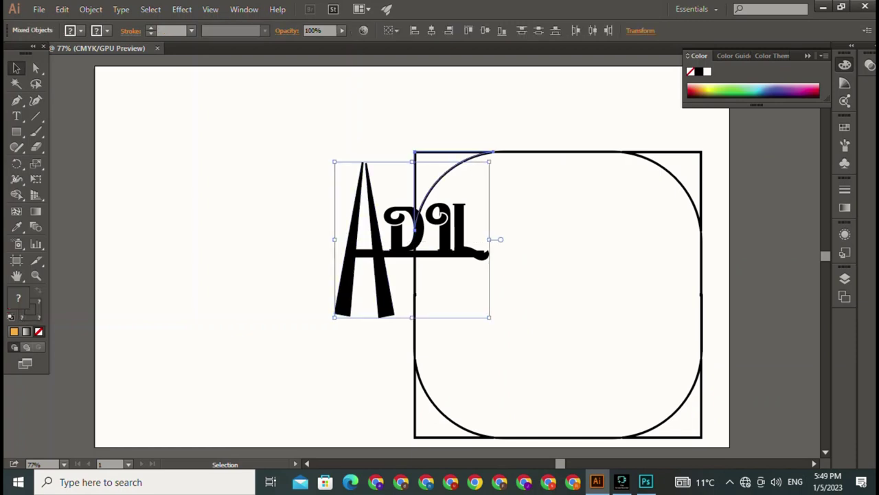
{"action": "left_click_drag", "start_coordinate": [433, 175], "coordinate": [405, 177]}
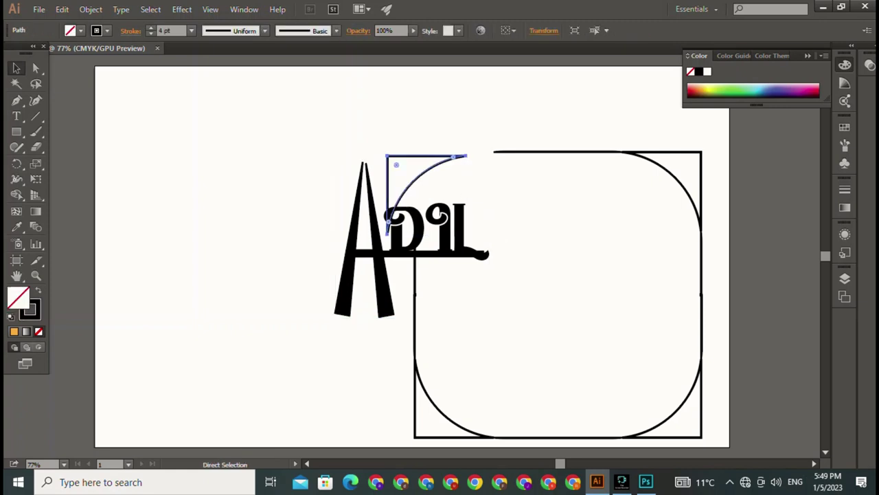
{"action": "key", "text": "Delete"}
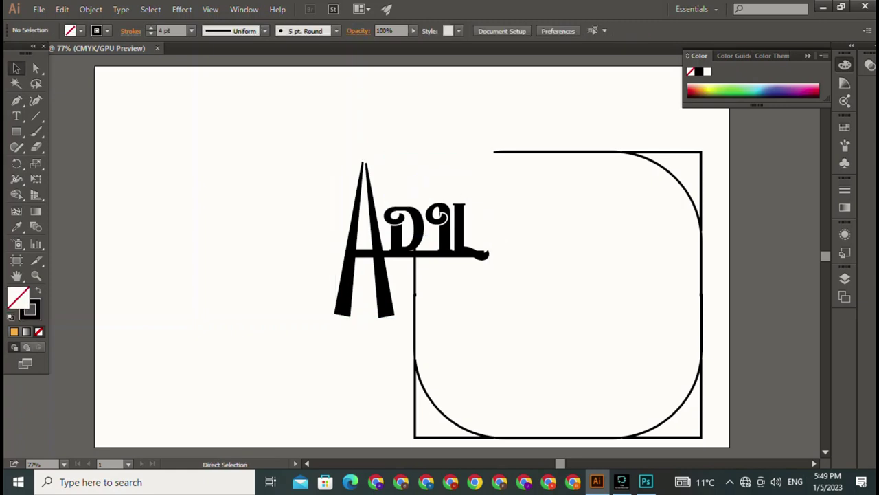
{"action": "key", "text": "ctrl+z"}
{"action": "key", "text": "ctrl+z"}
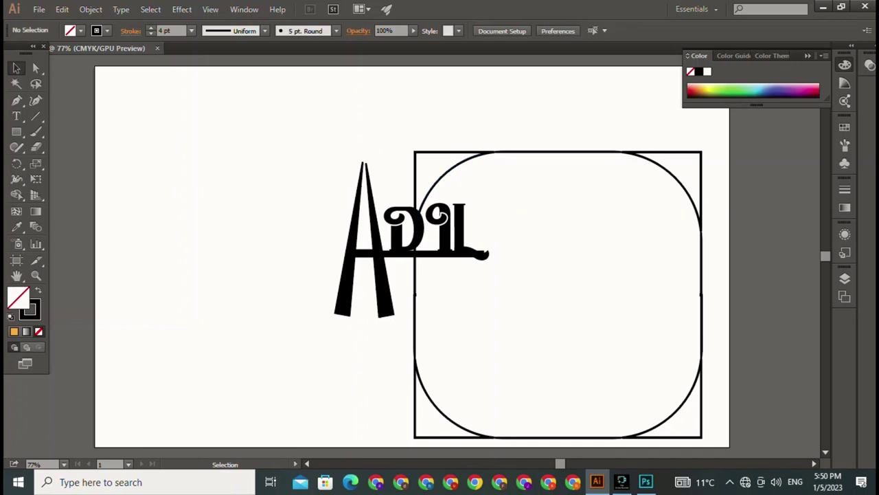
{"action": "left_click", "coordinate": [363, 164]}
{"action": "key", "text": "ctrl+shift+a"}
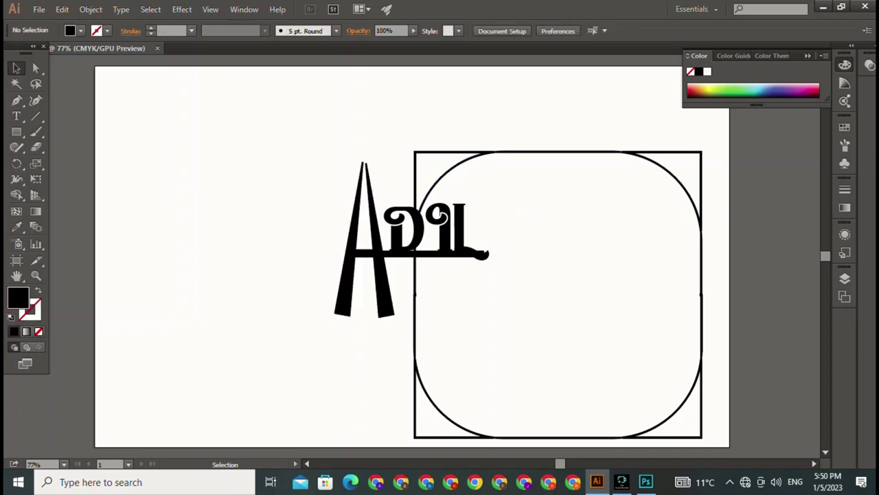
{"action": "left_click_drag", "start_coordinate": [324, 169], "coordinate": [507, 298]}
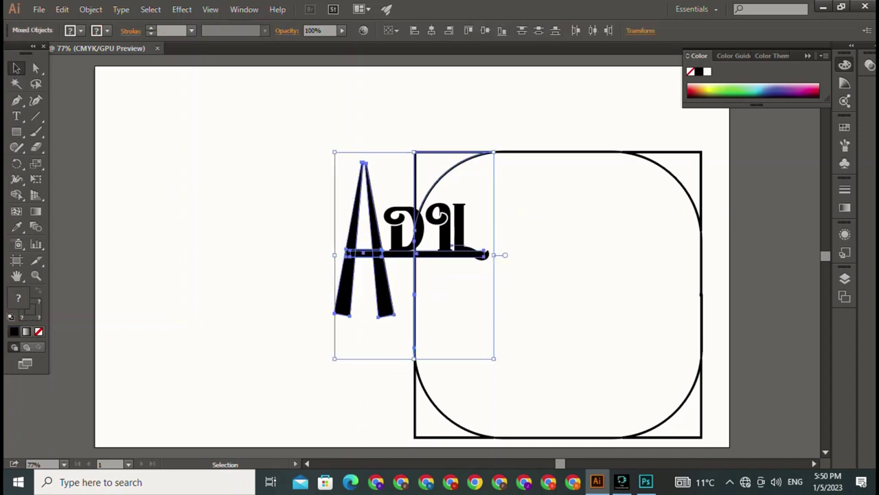
{"action": "key", "text": "ctrl+shift+a"}
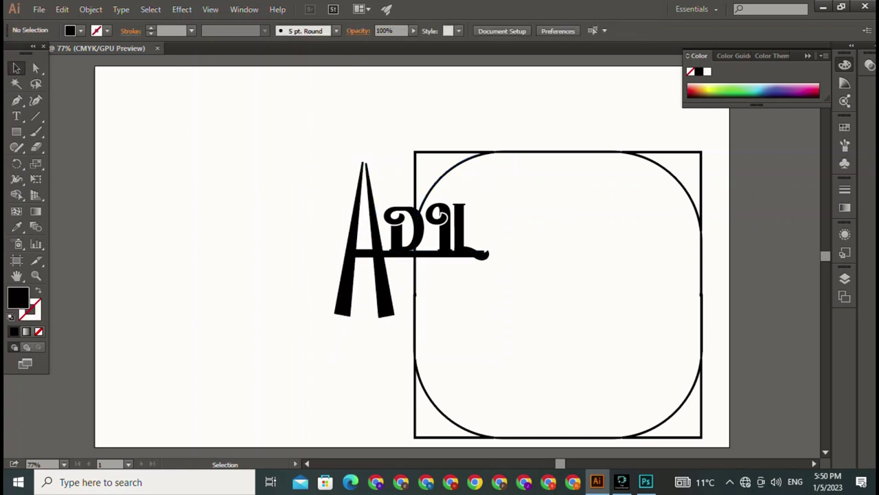
Step: Select the L, DI, A and both A legs, and drag the wordmark left of the frame
{"action": "left_click", "coordinate": [458, 230]}
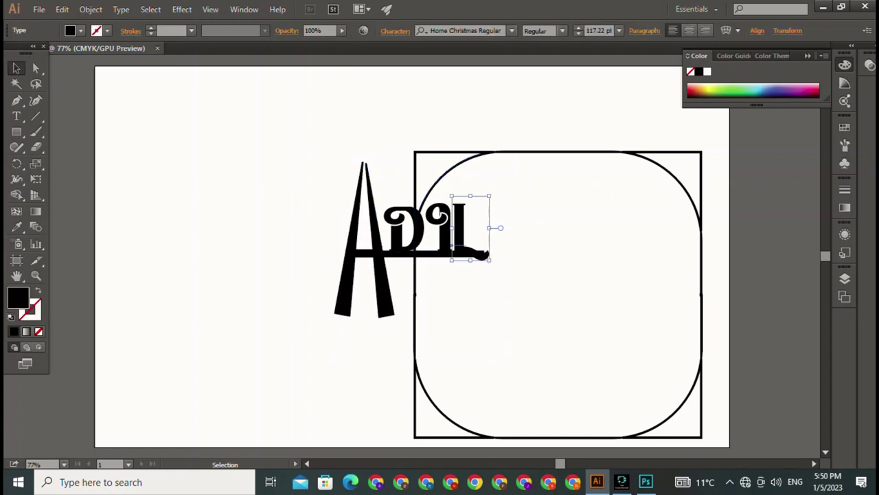
{"action": "left_click", "coordinate": [436, 167], "text": "shift"}
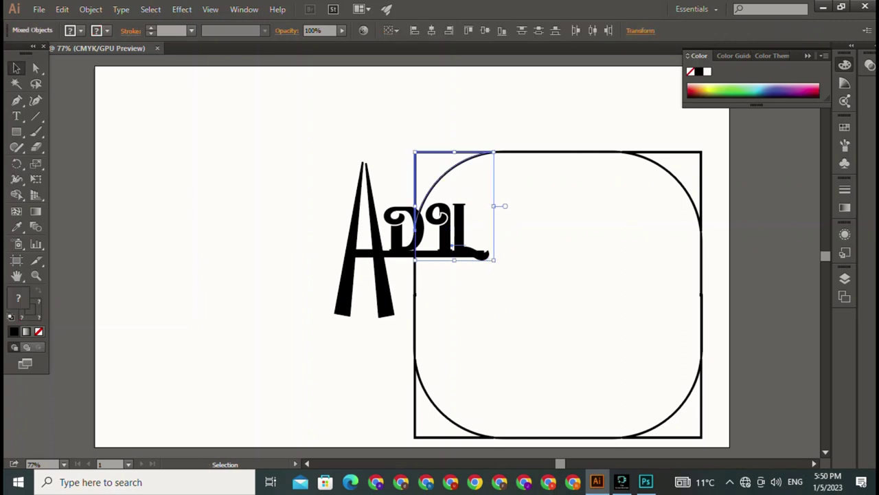
{"action": "key", "text": "ctrl+shift+a"}
{"action": "left_click", "coordinate": [459, 245]}
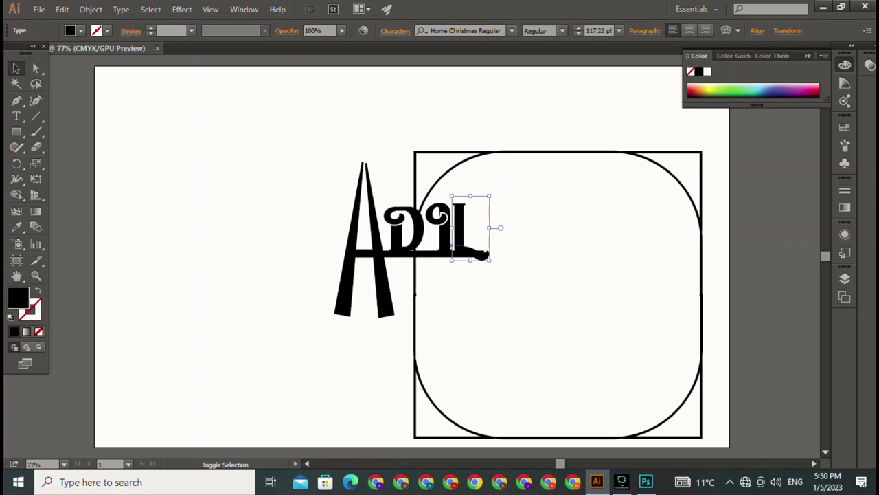
{"action": "left_click", "coordinate": [412, 227], "text": "shift"}
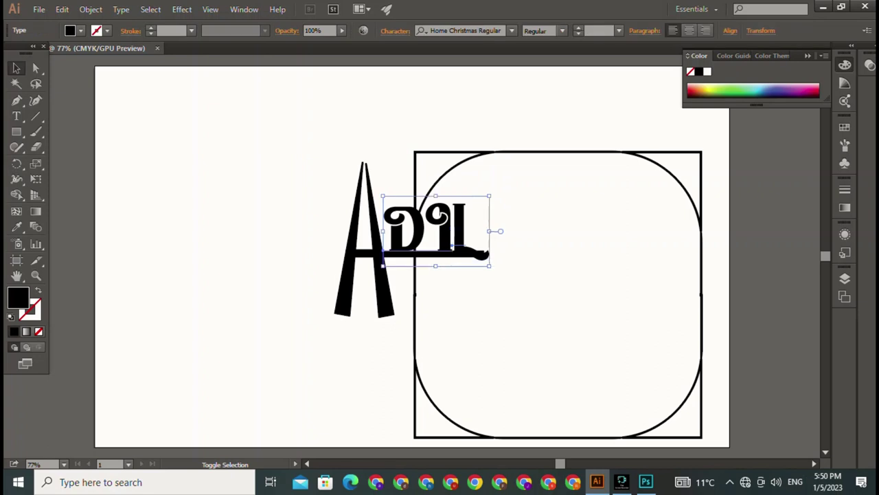
{"action": "left_click", "coordinate": [351, 275], "text": "shift"}
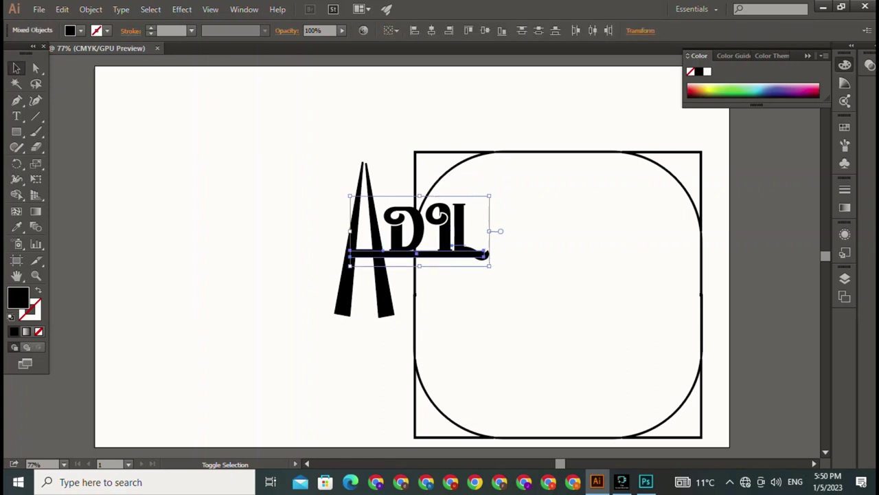
{"action": "left_click", "coordinate": [354, 289], "text": "shift"}
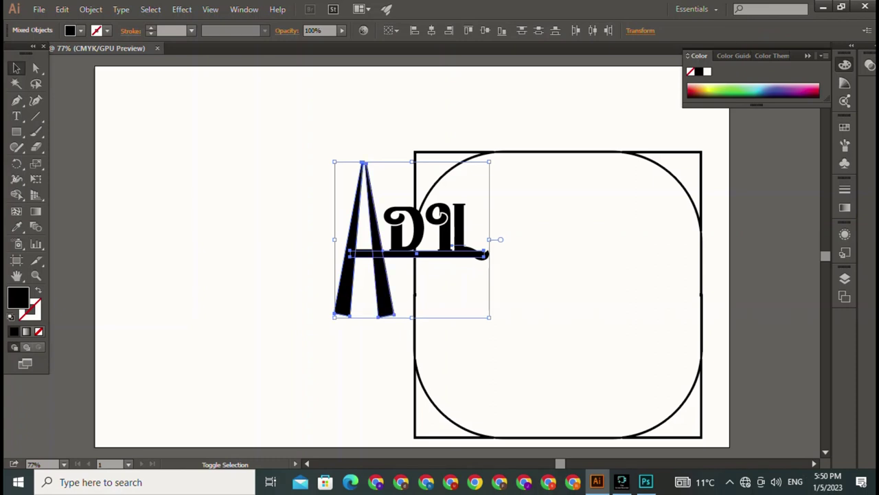
{"action": "left_click", "coordinate": [385, 303], "text": "shift"}
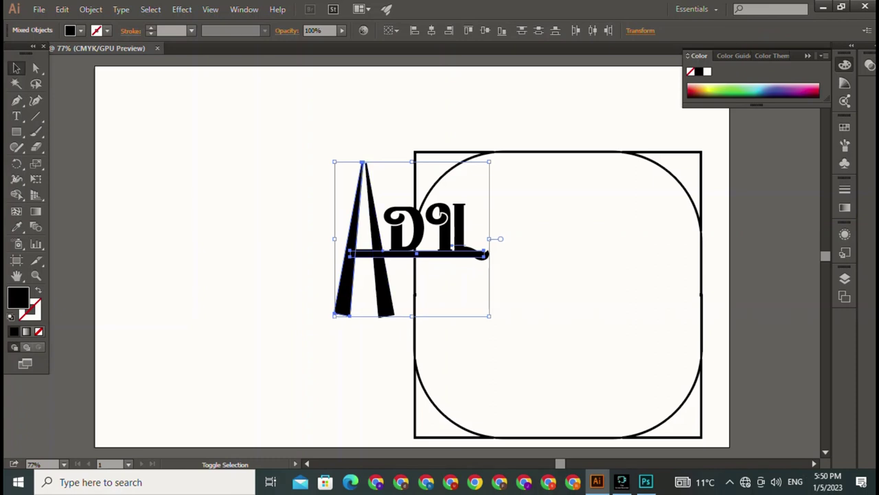
{"action": "left_click", "coordinate": [385, 302], "text": "shift"}
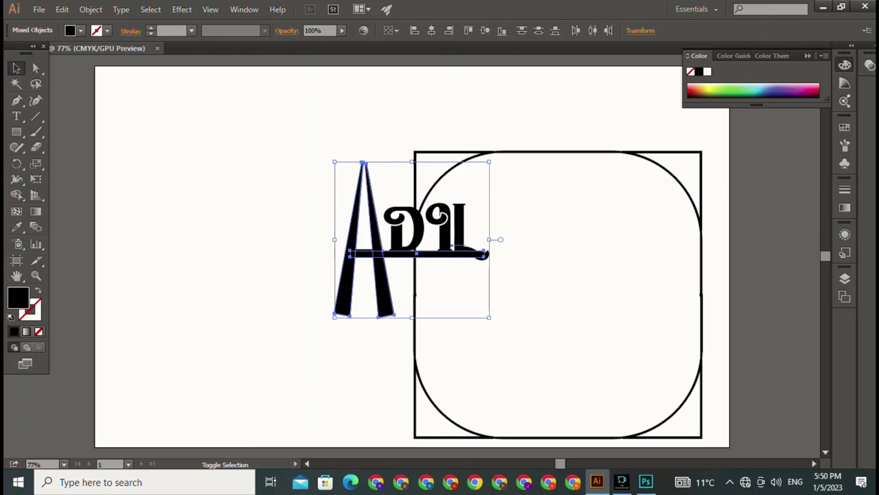
{"action": "left_click_drag", "start_coordinate": [384, 303], "coordinate": [224, 295]}
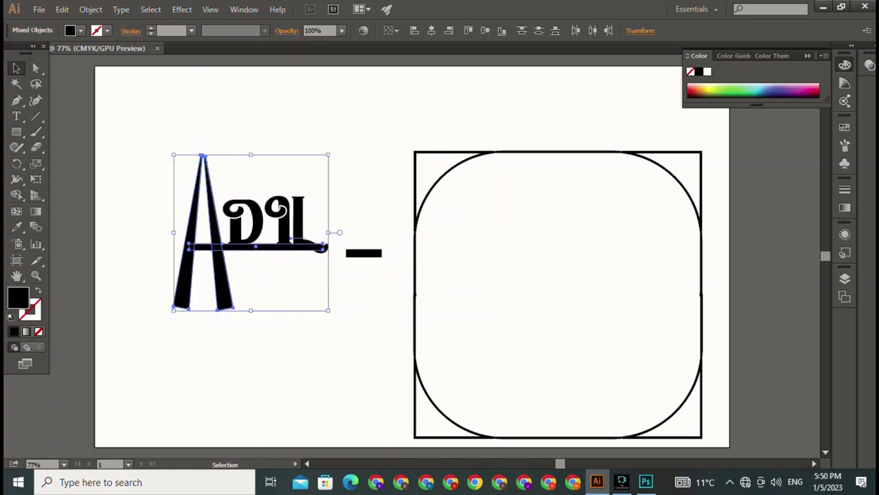
Step: Delete the stray black bar between the ADIL lettering and the frame
{"action": "key", "text": "ctrl+shift+a"}
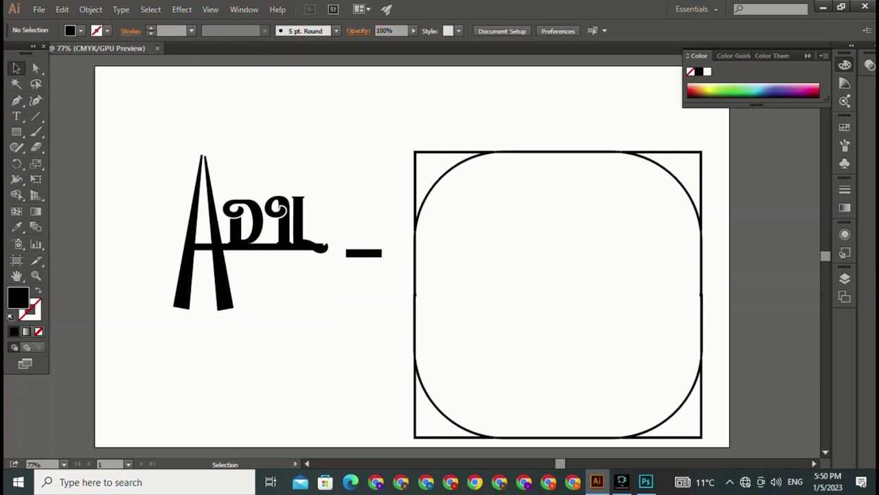
{"action": "left_click", "coordinate": [364, 253]}
{"action": "key", "text": "Delete"}
{"action": "left_click_drag", "start_coordinate": [369, 94], "coordinate": [714, 447]}
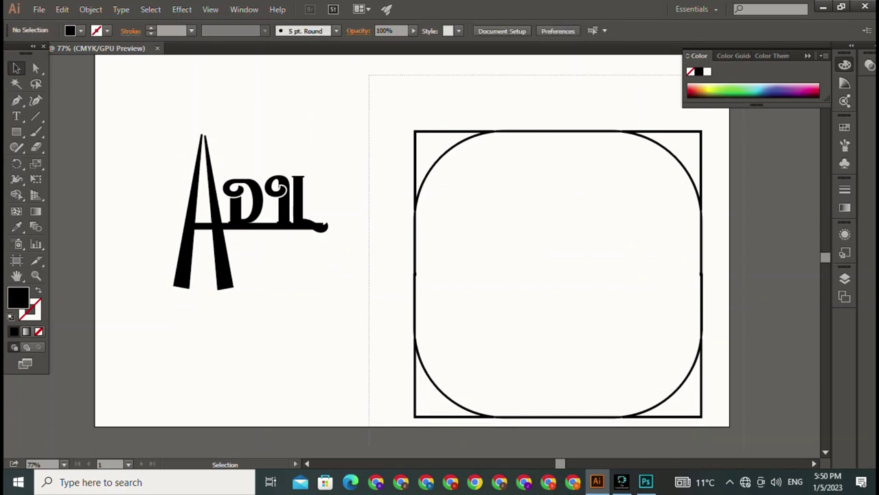
Step: Undo an accidental Direct Selection change to the frame's top-left corner arc
{"action": "key", "text": "a"}
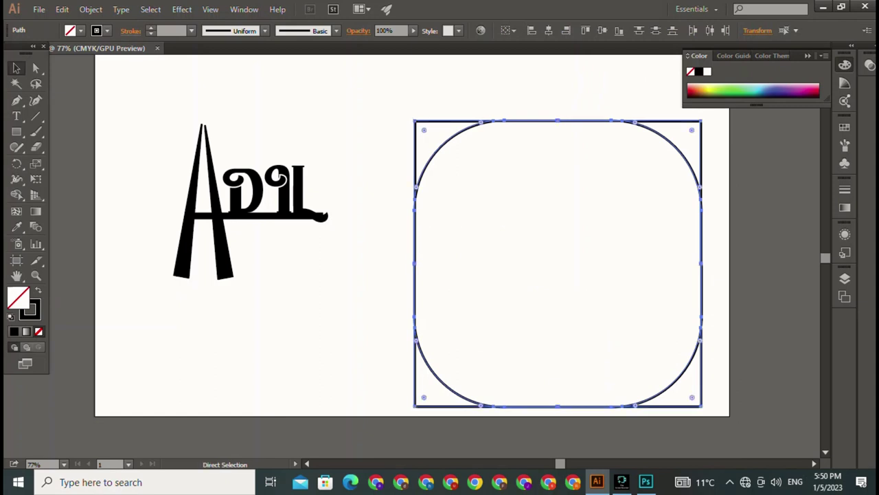
{"action": "left_click_drag", "start_coordinate": [446, 134], "coordinate": [419, 137]}
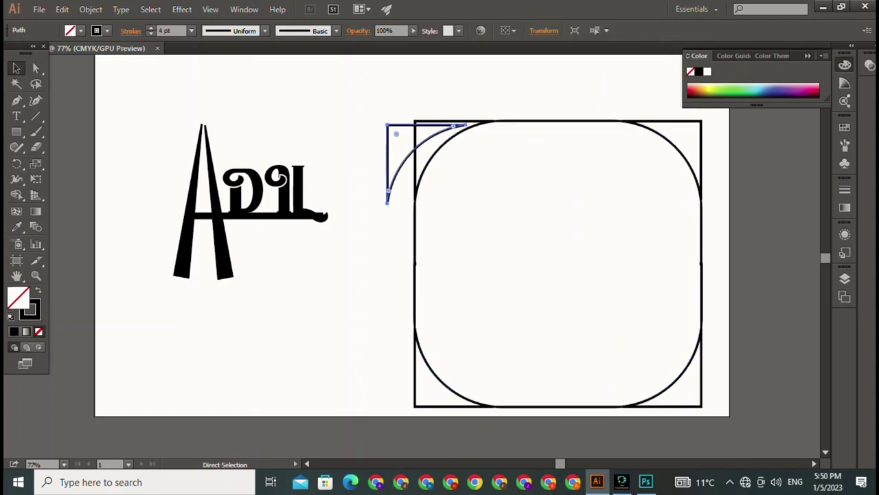
{"action": "key", "text": "v"}
{"action": "key", "text": "ctrl+z"}
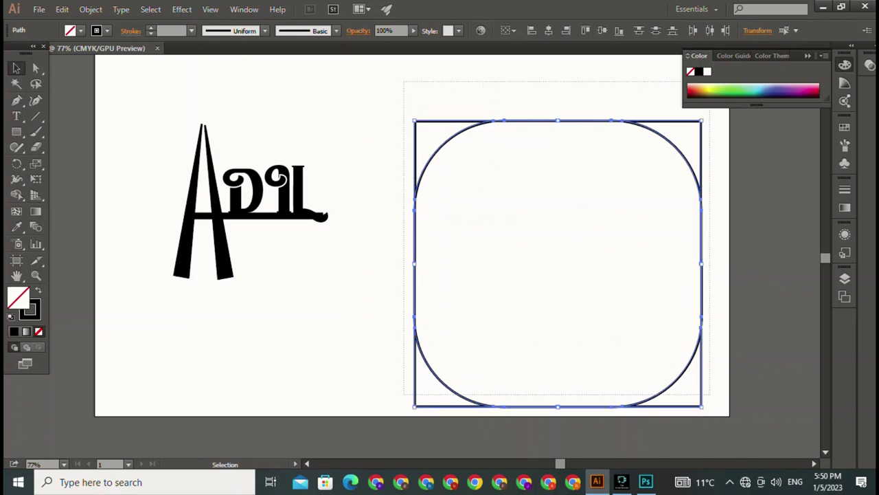
{"action": "key", "text": "a"}
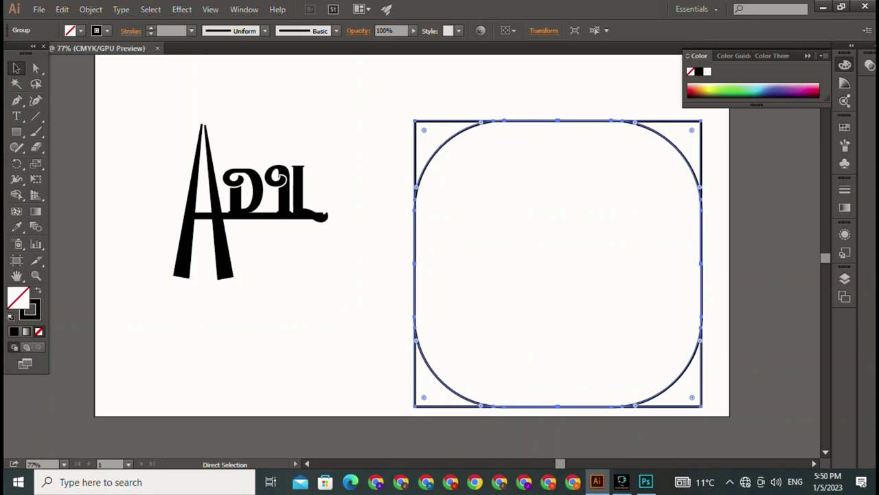
{"action": "key", "text": "v"}
{"action": "key", "text": "ctrl+shift+a"}
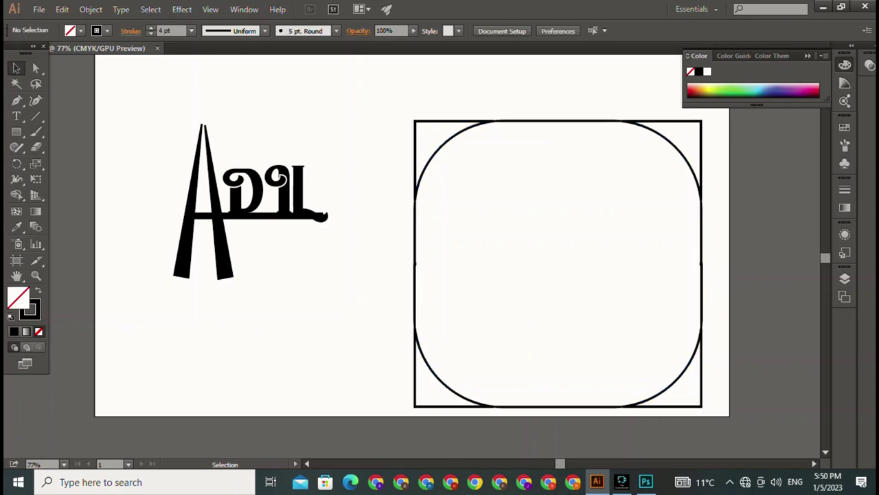
Step: Scale the rounded-square frame down to about half its size by a corner handle
{"action": "left_click", "coordinate": [415, 264]}
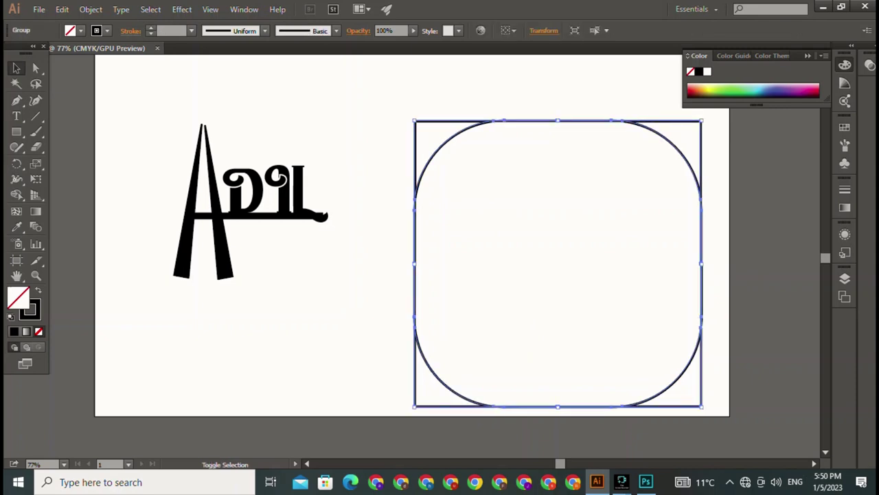
{"action": "left_click_drag", "start_coordinate": [701, 406], "coordinate": [562, 265]}
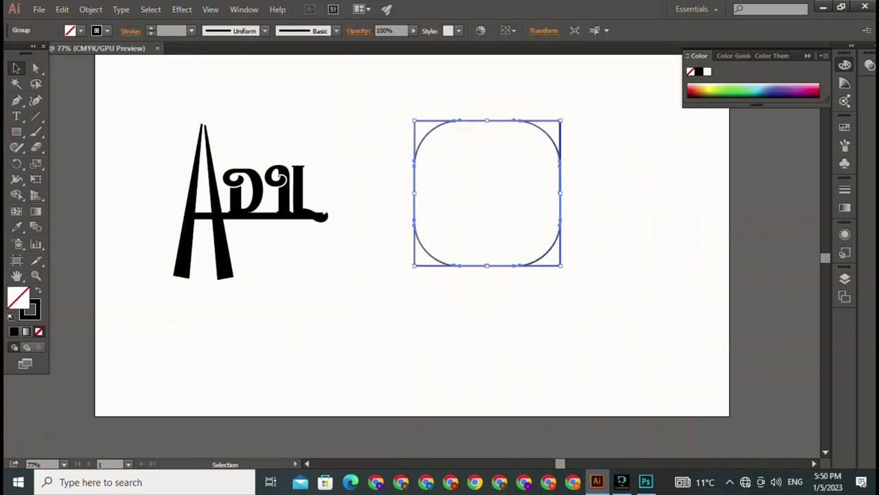
{"action": "left_click_drag", "start_coordinate": [165, 110], "coordinate": [287, 252]}
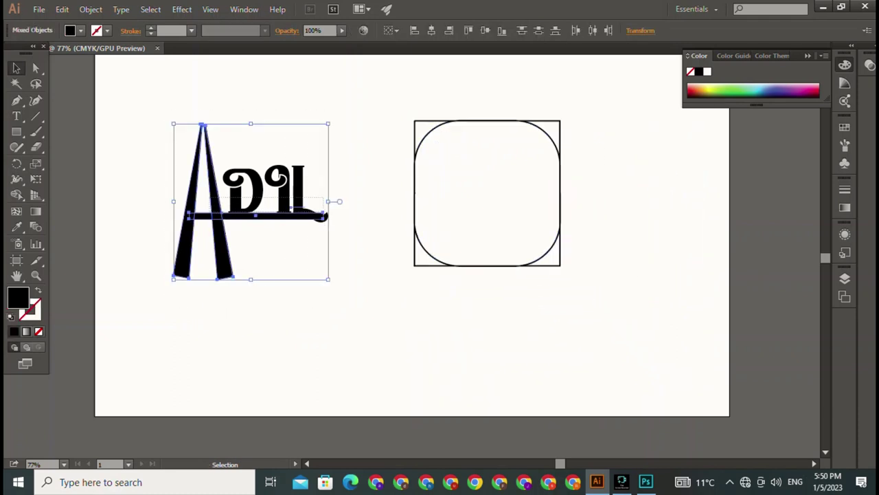
Step: Move the ADIL lettering into the smaller frame and shrink it to fit, roughly centred
{"action": "left_click", "coordinate": [183, 254], "text": "shift"}
{"action": "left_click_drag", "start_coordinate": [330, 98], "coordinate": [160, 330]}
{"action": "left_click_drag", "start_coordinate": [202, 126], "coordinate": [456, 118]}
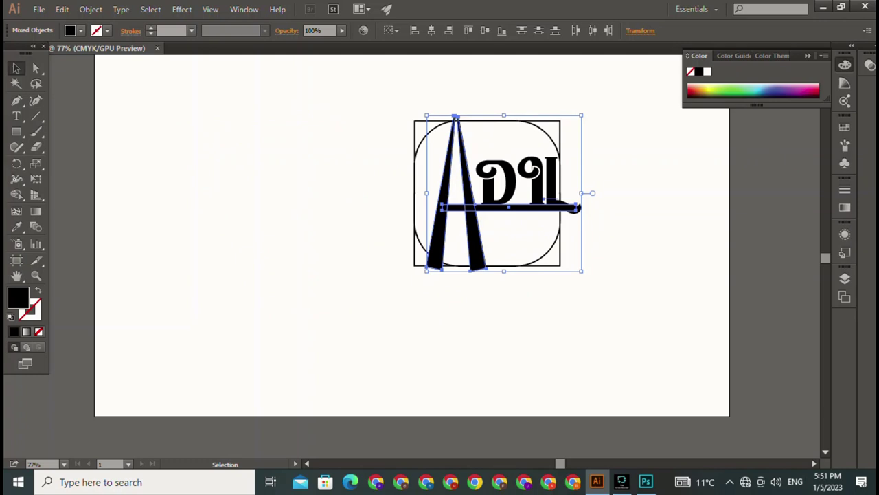
{"action": "left_click_drag", "start_coordinate": [581, 271], "coordinate": [520, 207]}
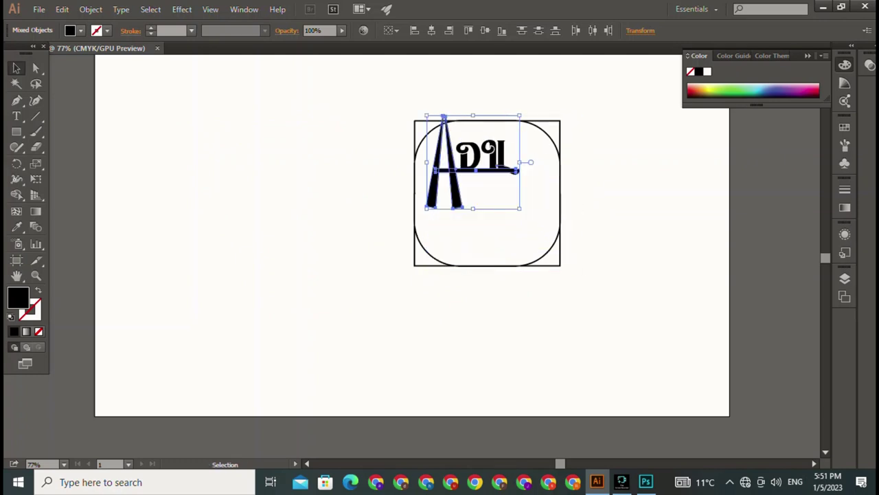
{"action": "left_click_drag", "start_coordinate": [481, 172], "coordinate": [495, 197]}
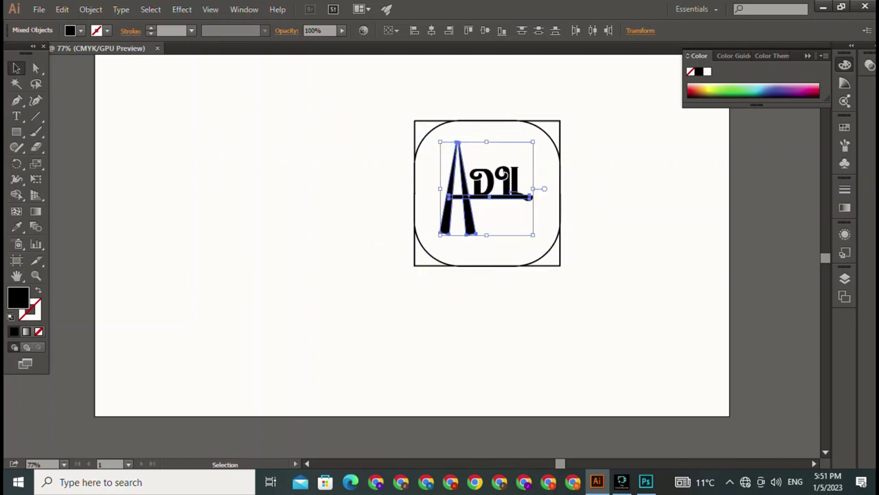
{"action": "key", "text": "ctrl+shift+a"}
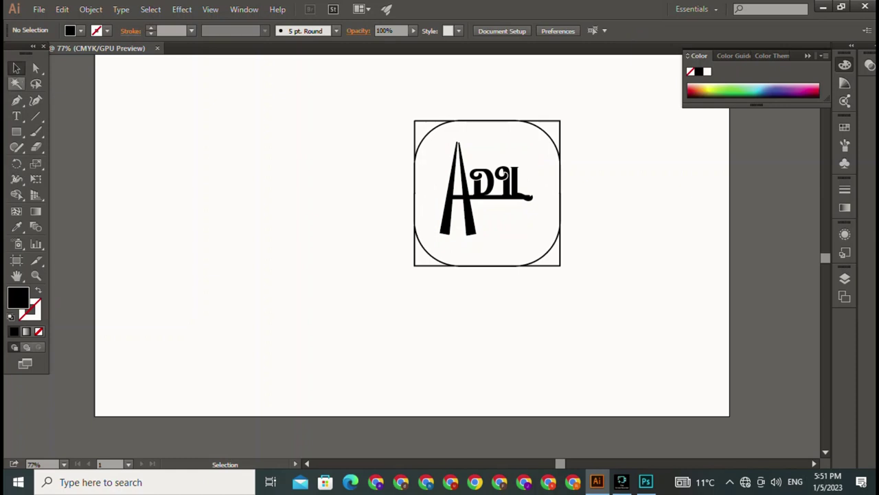
Step: Place a new JUTT text object at the artboard's top-left corner, sized to 45 pt
{"action": "left_click", "coordinate": [17, 115]}
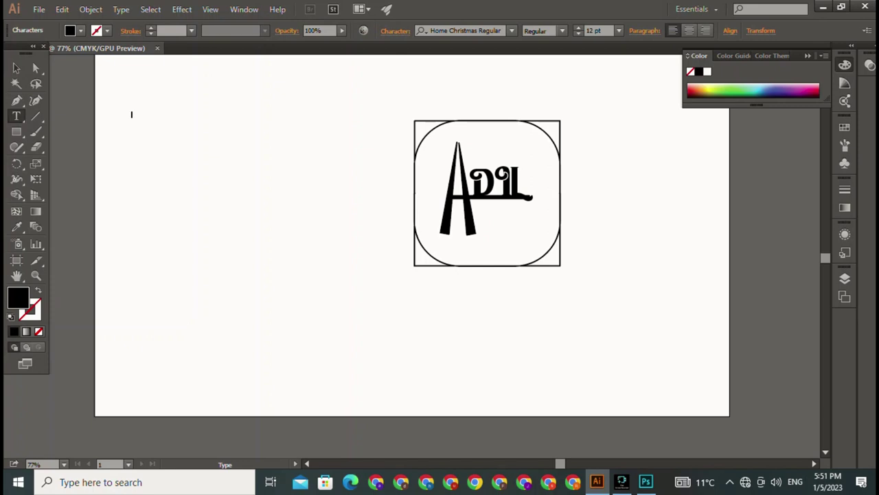
{"action": "left_click", "coordinate": [131, 115]}
{"action": "key", "text": "BackSpace"}
{"action": "key", "text": "BackSpace"}
{"action": "key", "text": "BackSpace"}
{"action": "key", "text": "BackSpace"}
{"action": "type", "text": "sut"}
{"action": "key", "text": "Escape"}
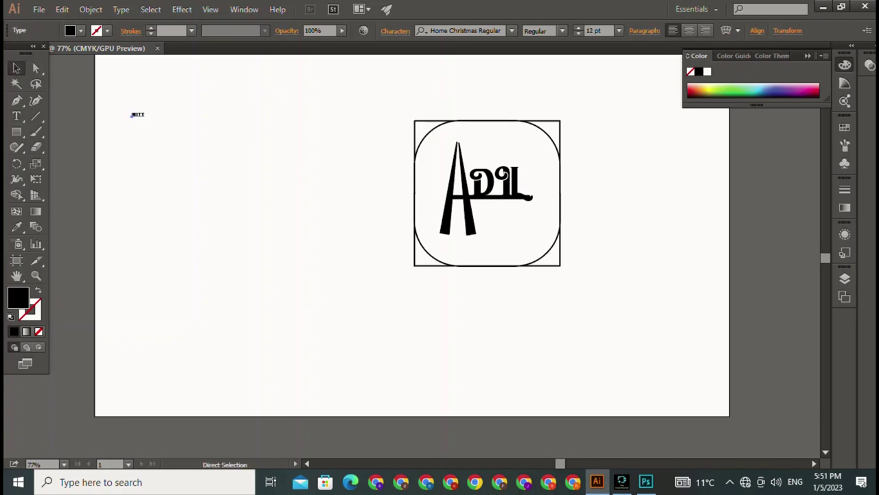
{"action": "key", "text": "ctrl+shift+a"}
{"action": "key", "text": "ctrl+z"}
{"action": "key", "text": "ctrl+z"}
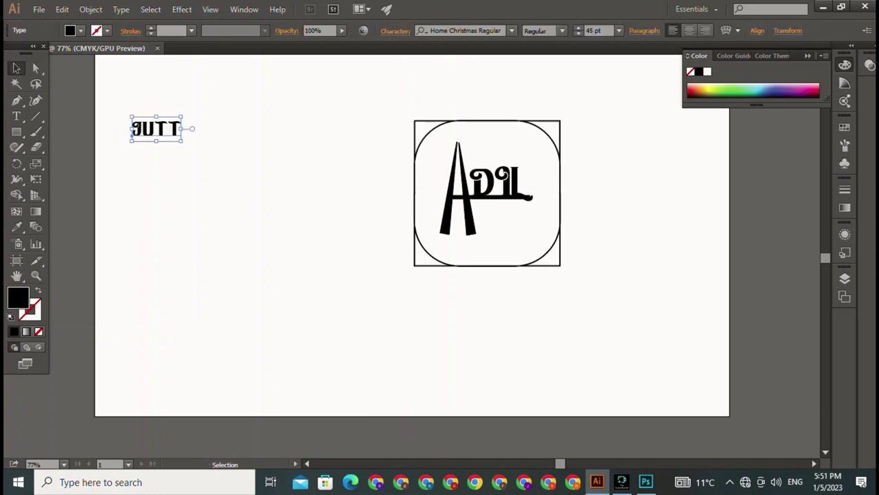